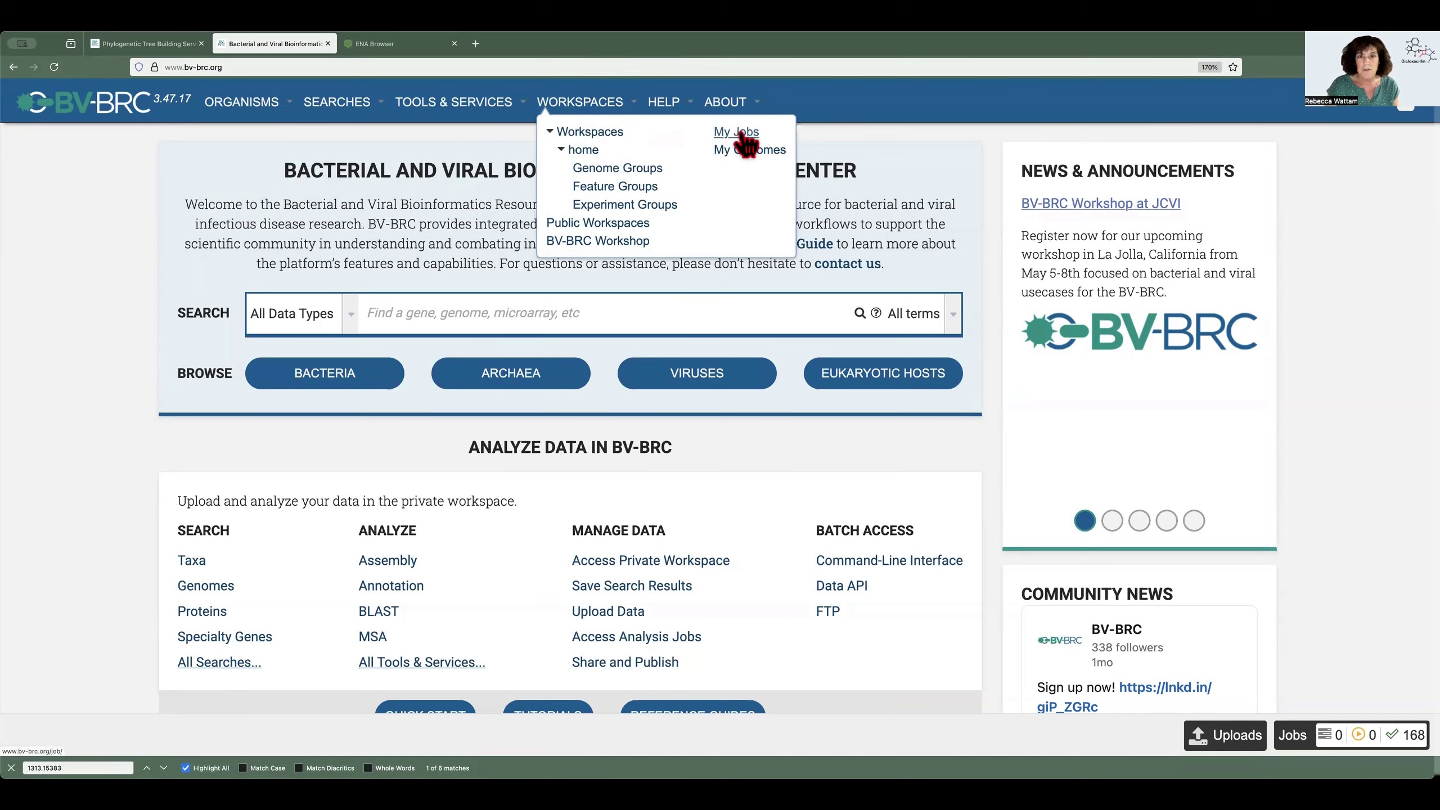
# - Open the results of the completed CodonTree job "Reference-public-ANL2025 Strep genomes" from the user's job list
pyautogui.click(736, 133)
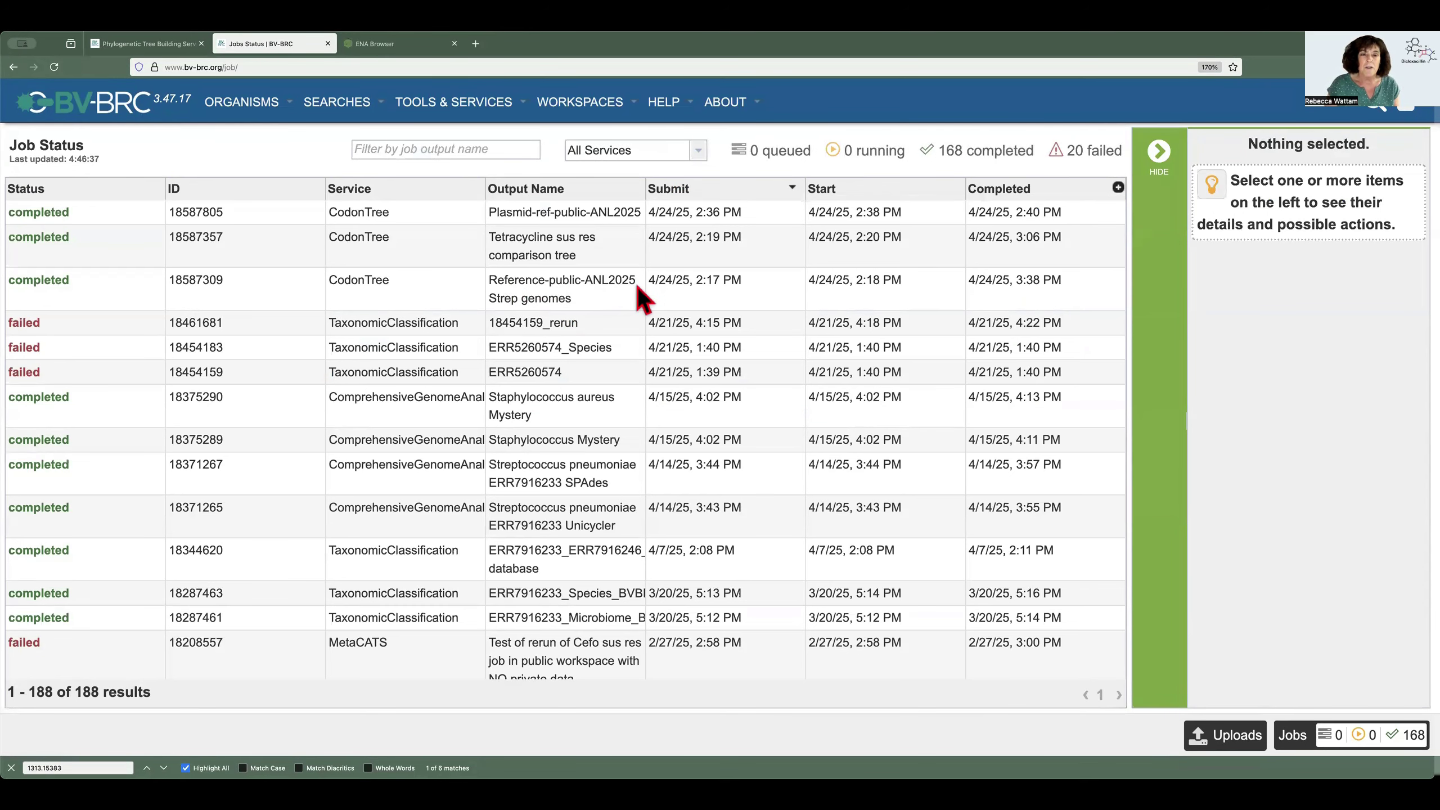
pyautogui.click(605, 292)
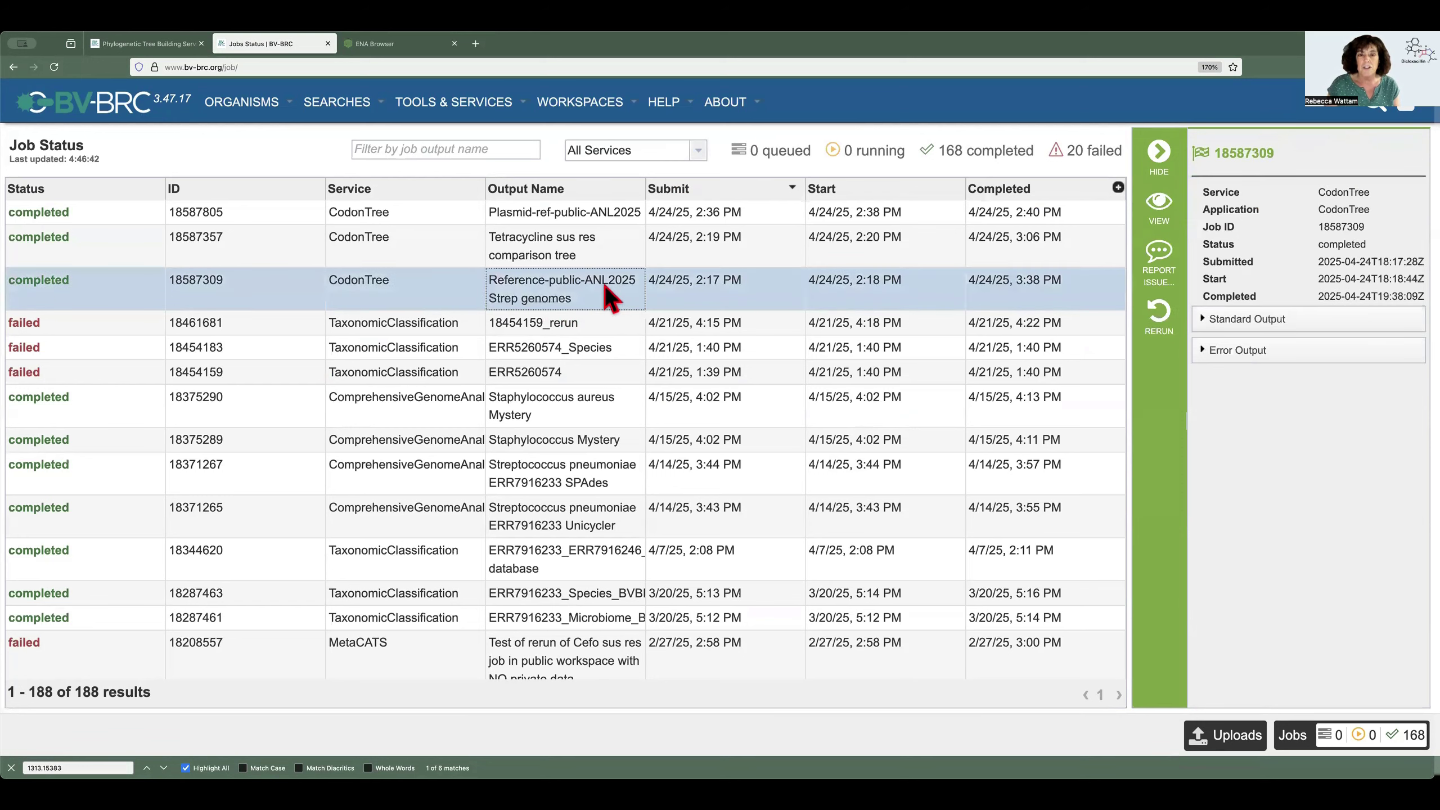
pyautogui.click(1160, 204)
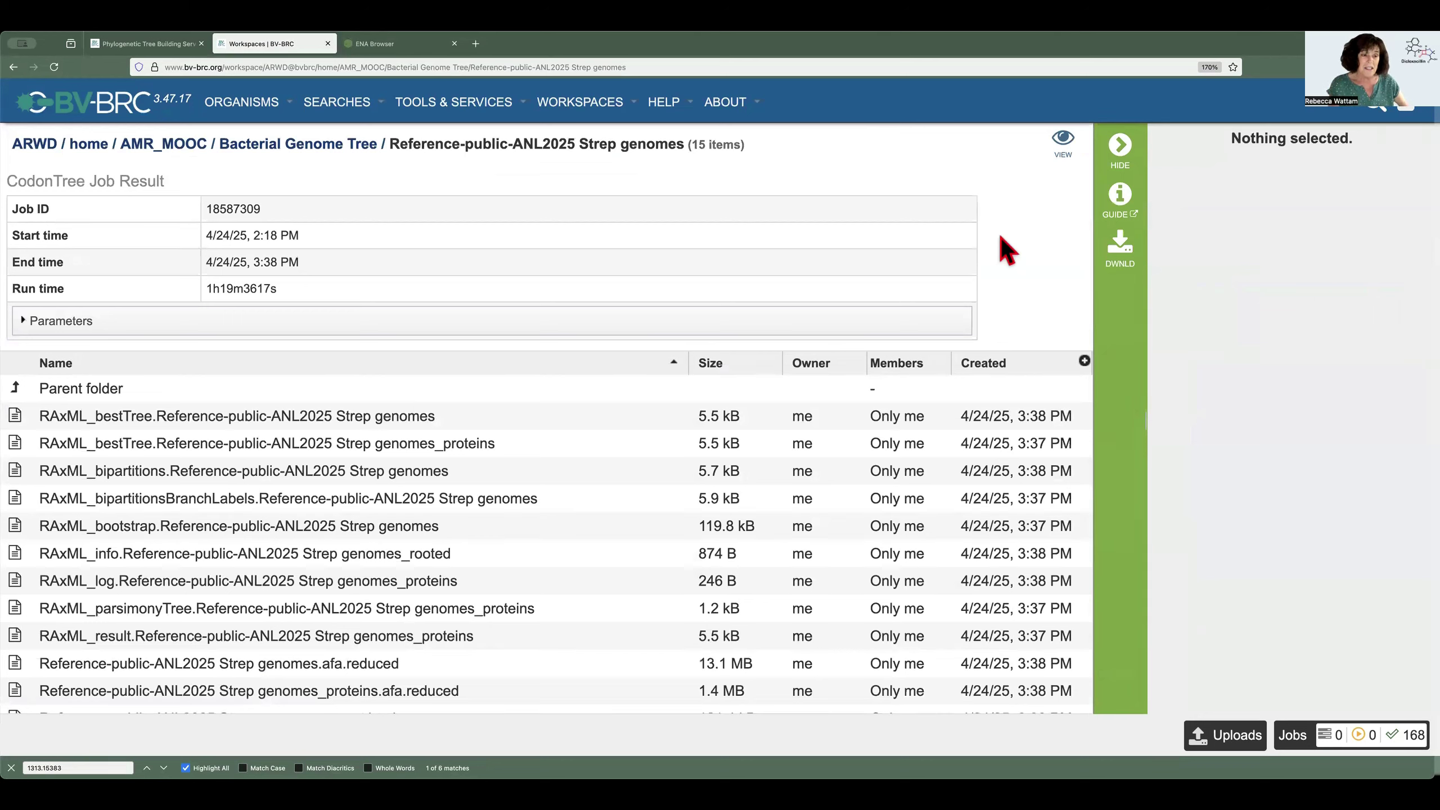
pyautogui.press('Escape')
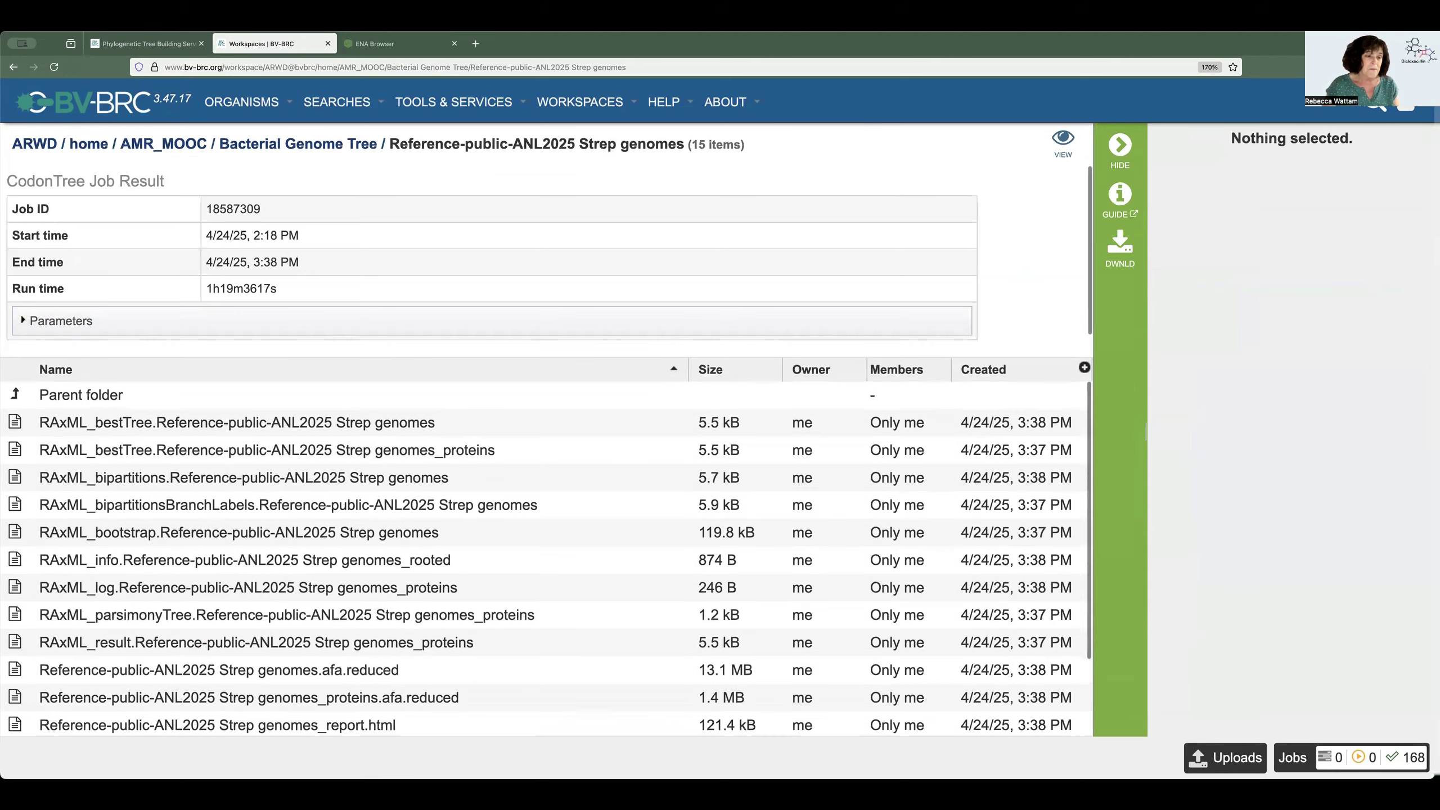
# - Look through the output files of the CodonTree job, from the RAxML files down to the report and tree files
pyautogui.scroll(-2, 437, 614)
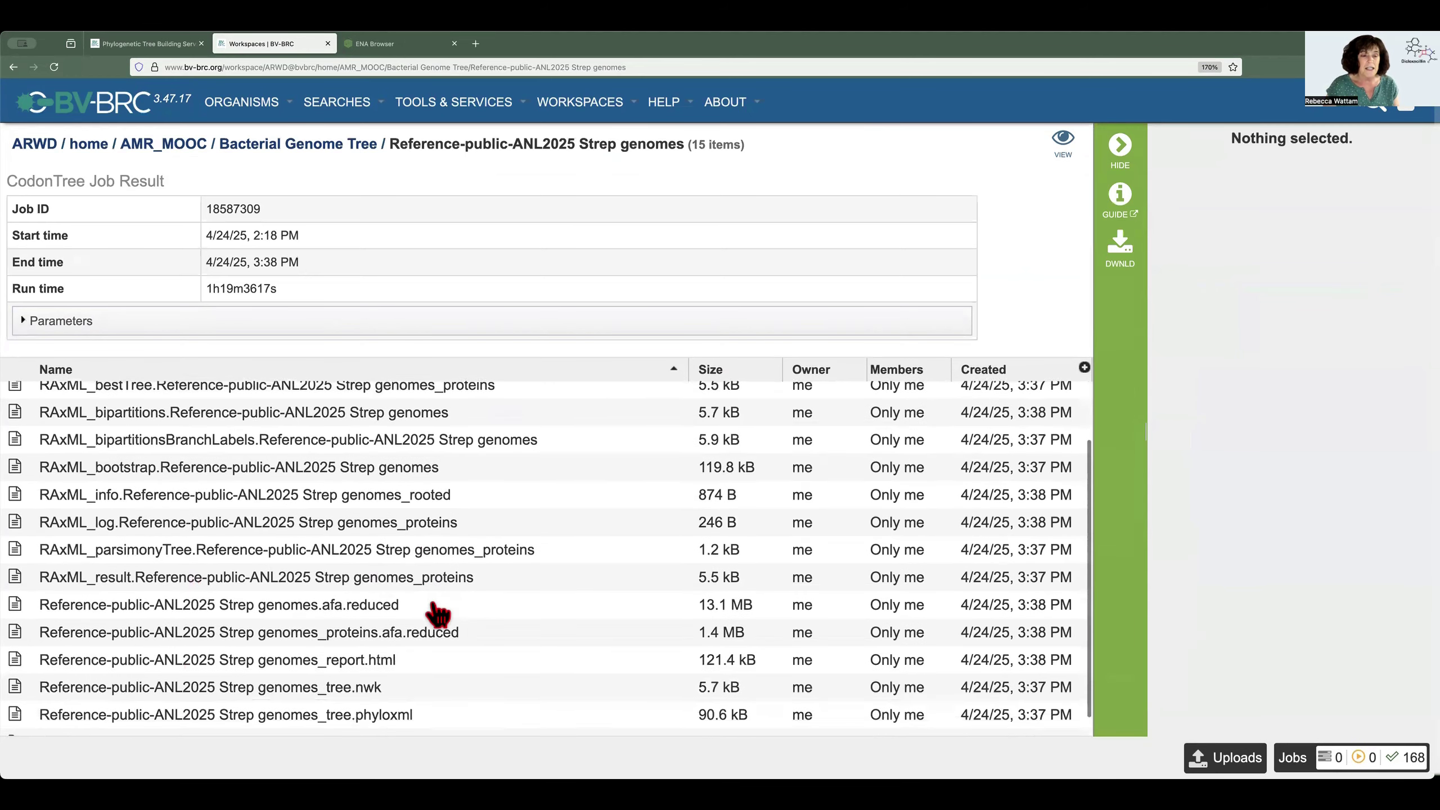
pyautogui.scroll(3, 433, 611)
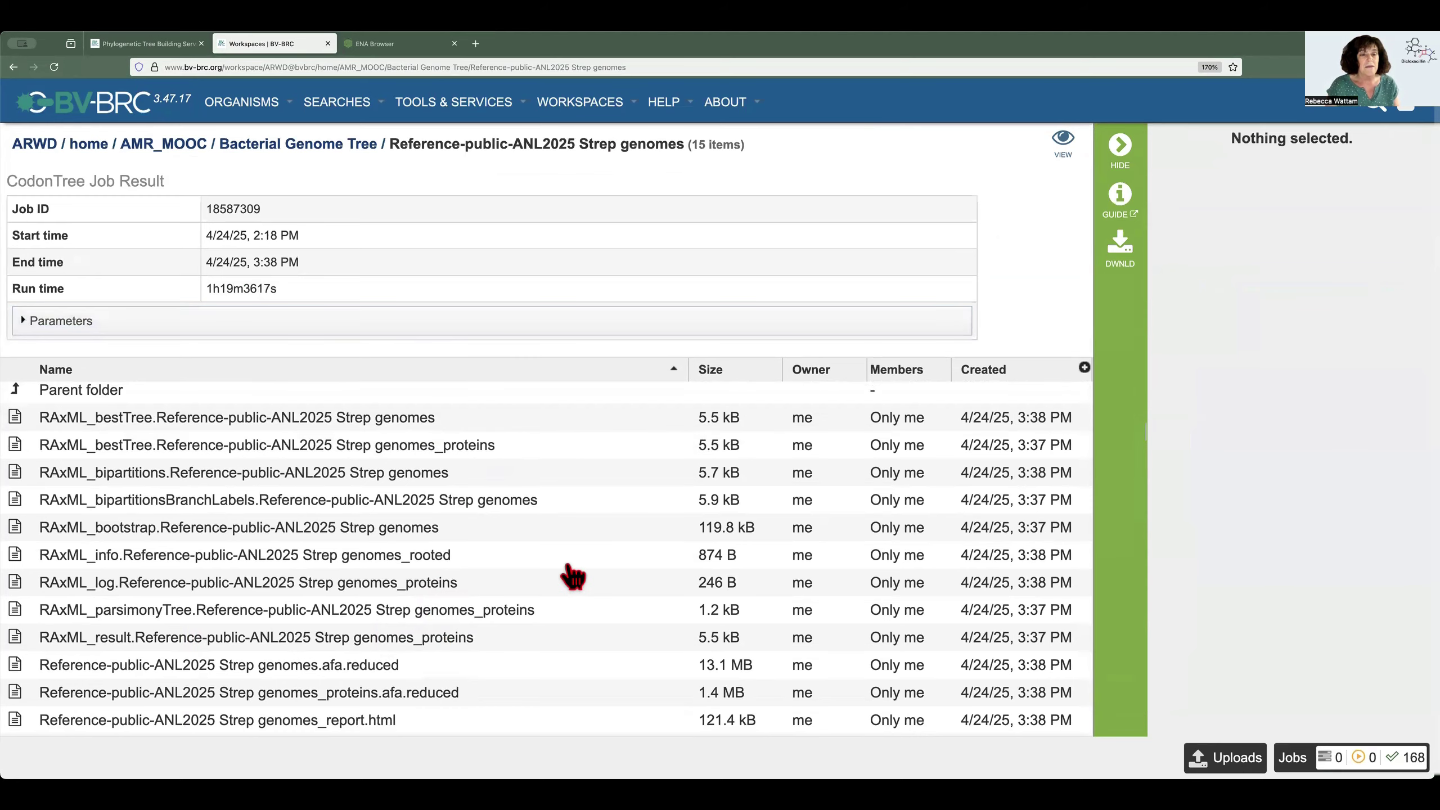
pyautogui.scroll(-3, 570, 576)
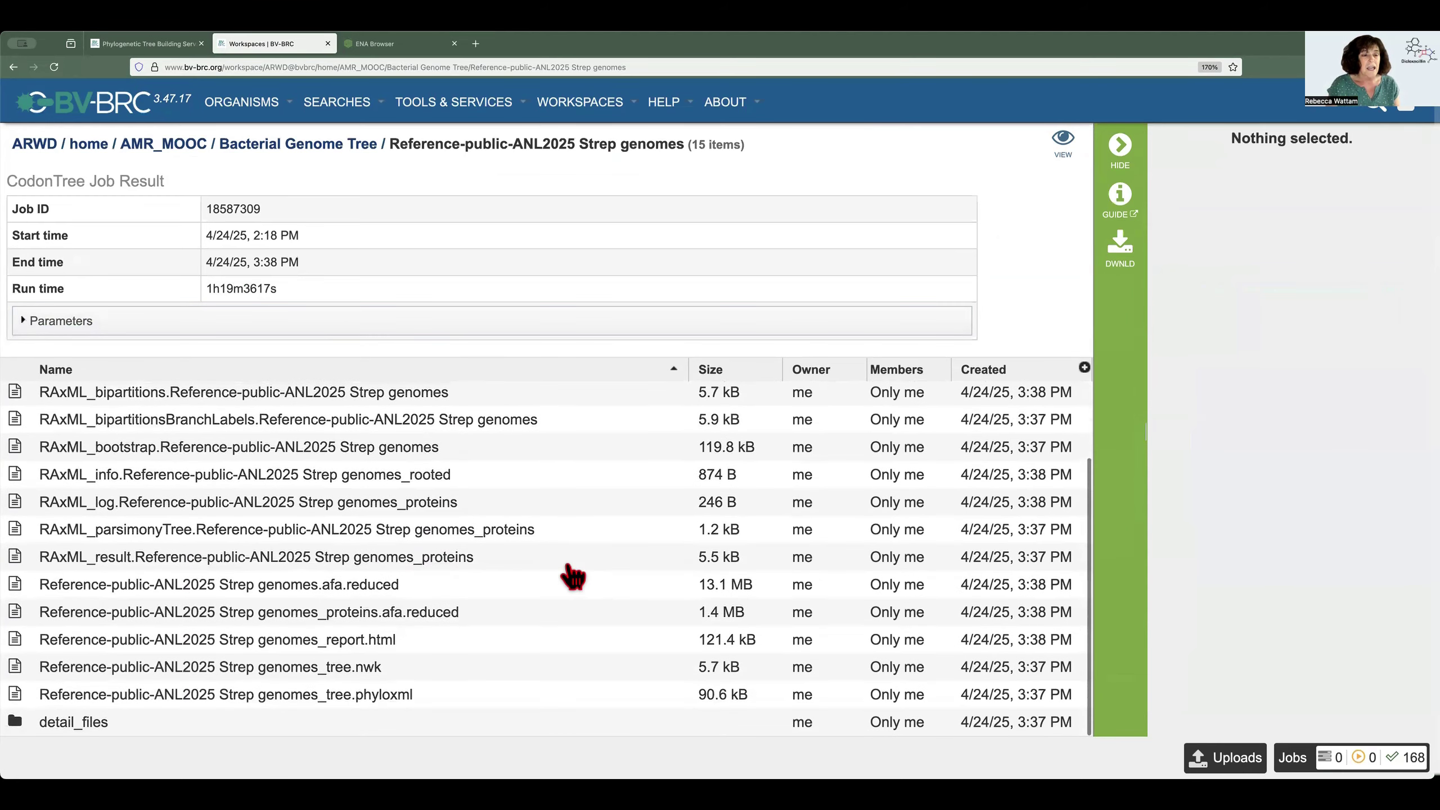
pyautogui.scroll(3, 571, 576)
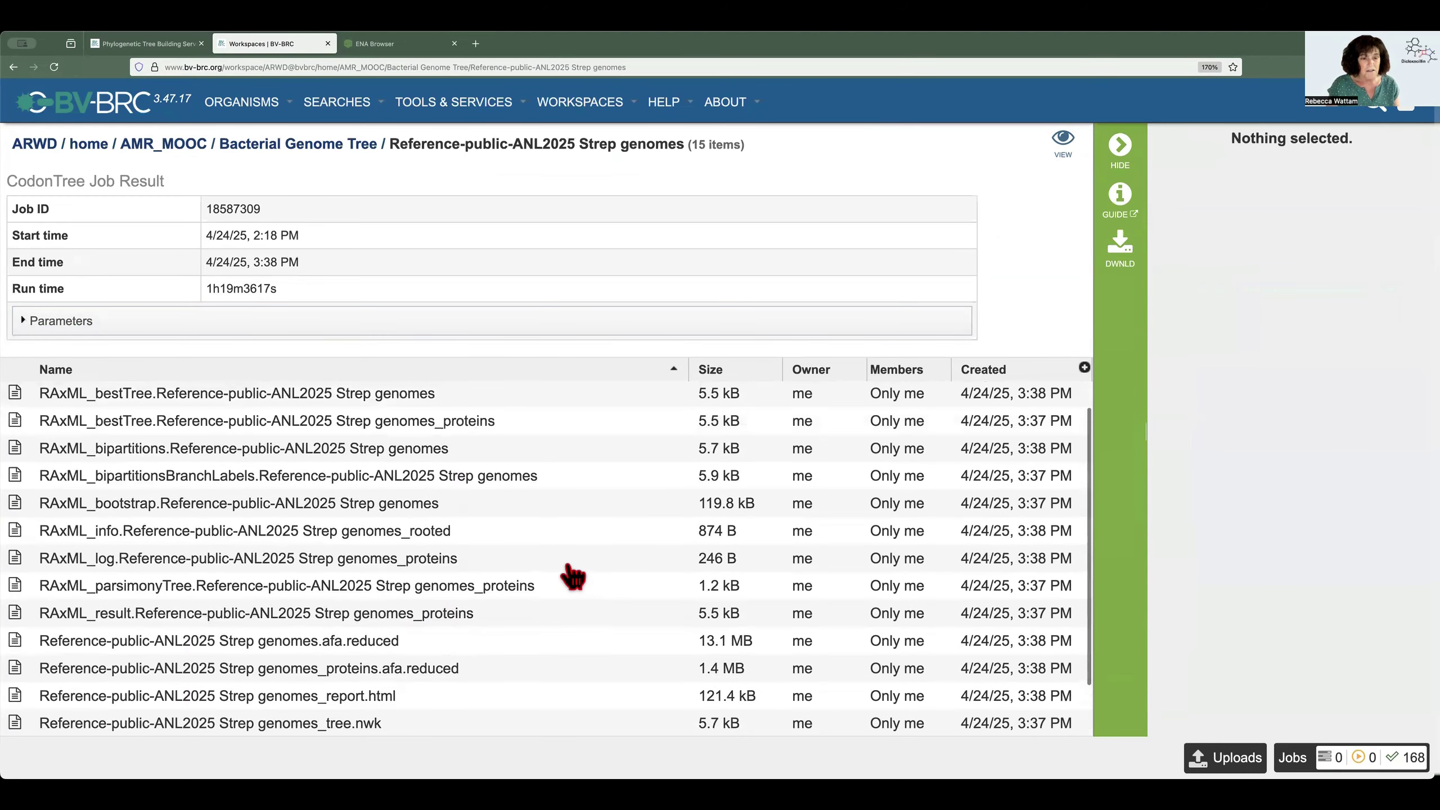
pyautogui.scroll(1, 547, 476)
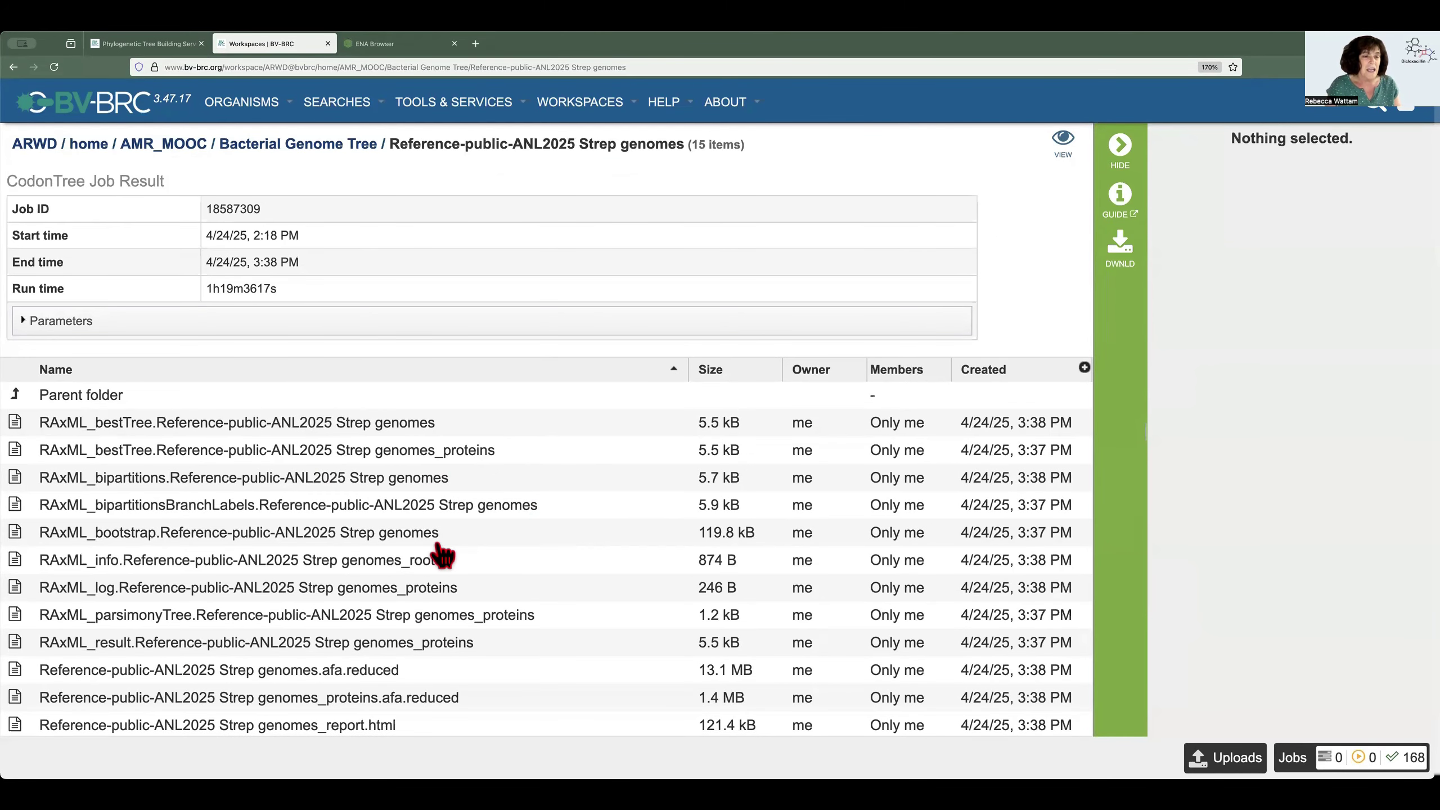
pyautogui.scroll(-1, 485, 550)
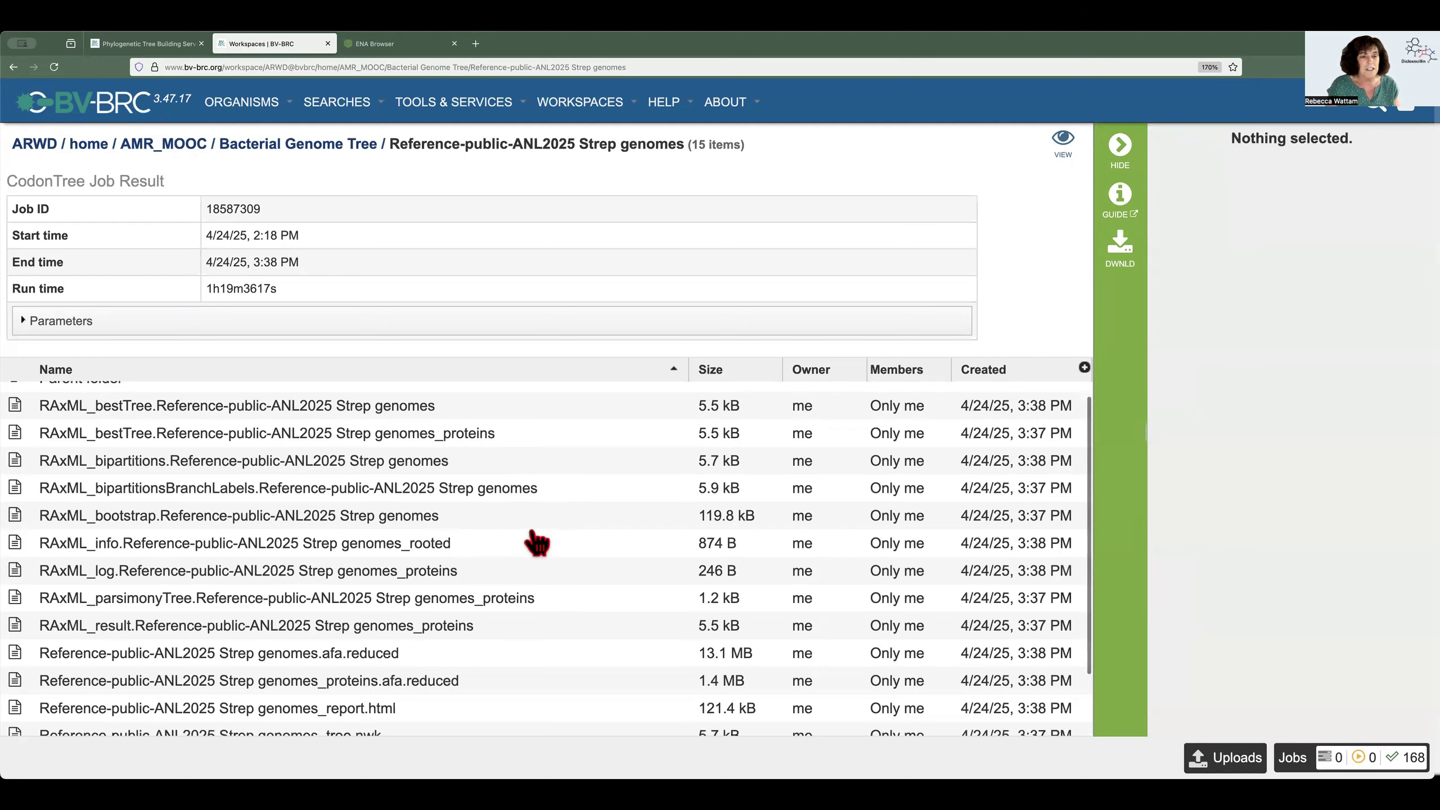
pyautogui.scroll(-3, 487, 543)
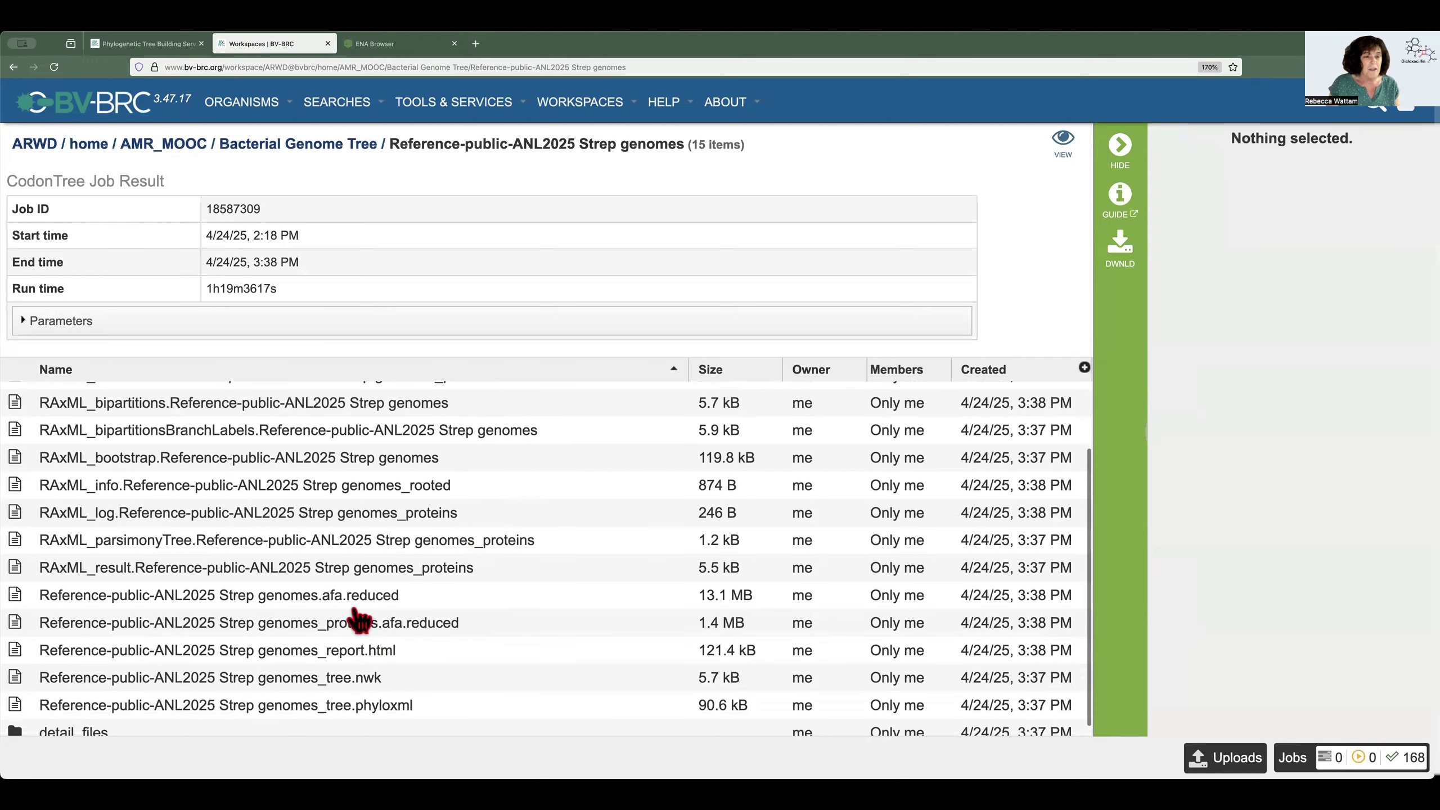
pyautogui.scroll(-1, 475, 610)
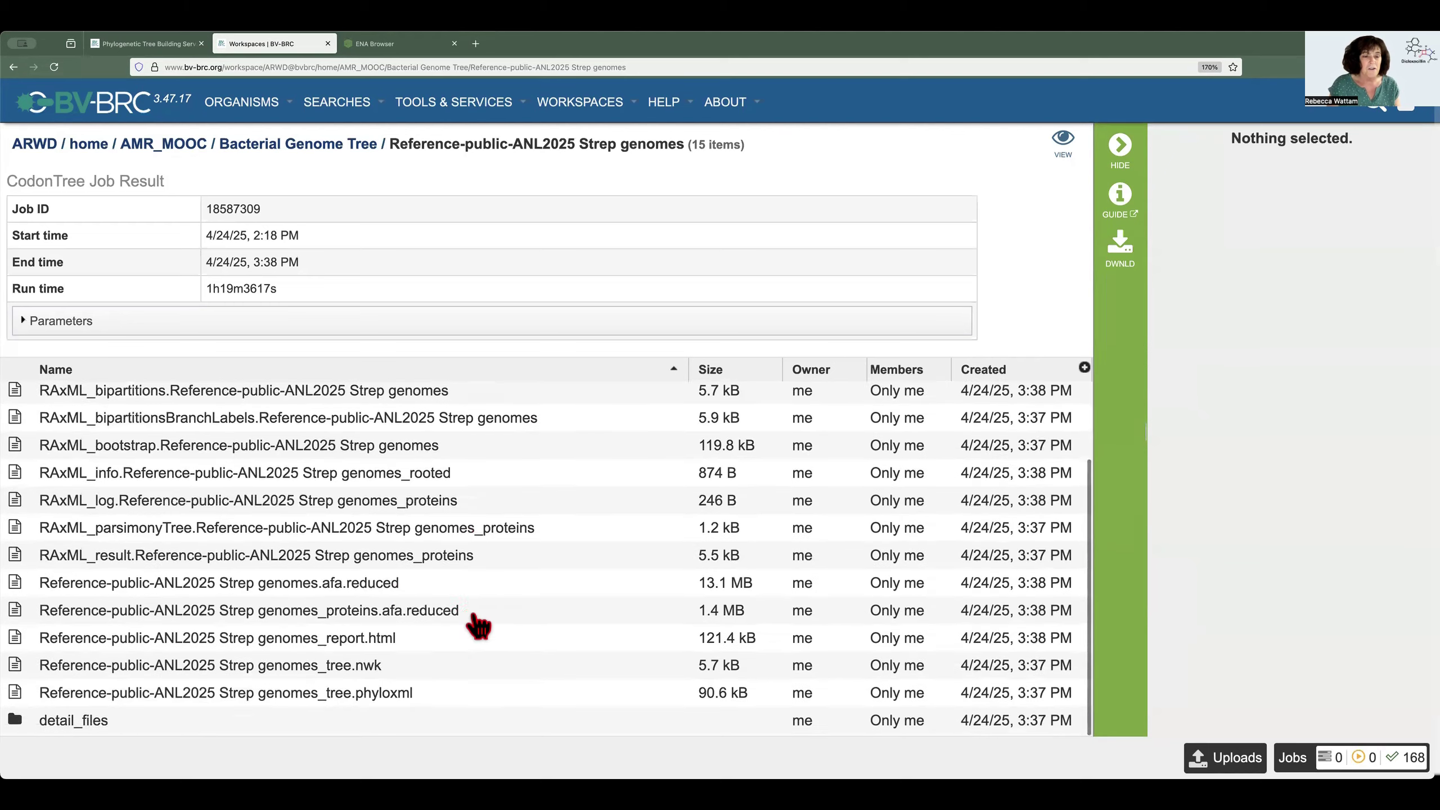
# - Check the details of the tree.nwk and tree.phyloxml files, and view the contents of the detail_files folder before returning to the job results
pyautogui.click(448, 671)
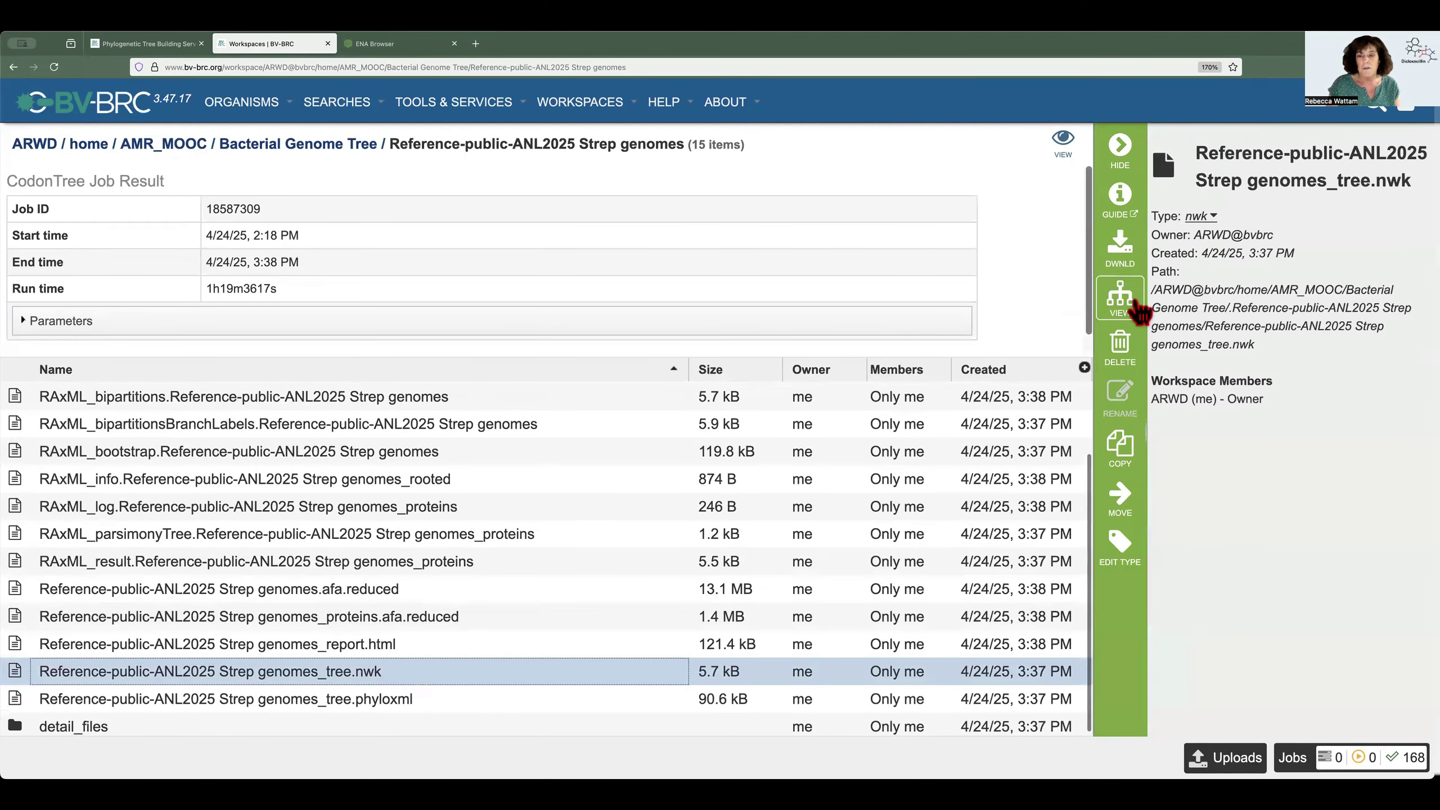
pyautogui.click(438, 699)
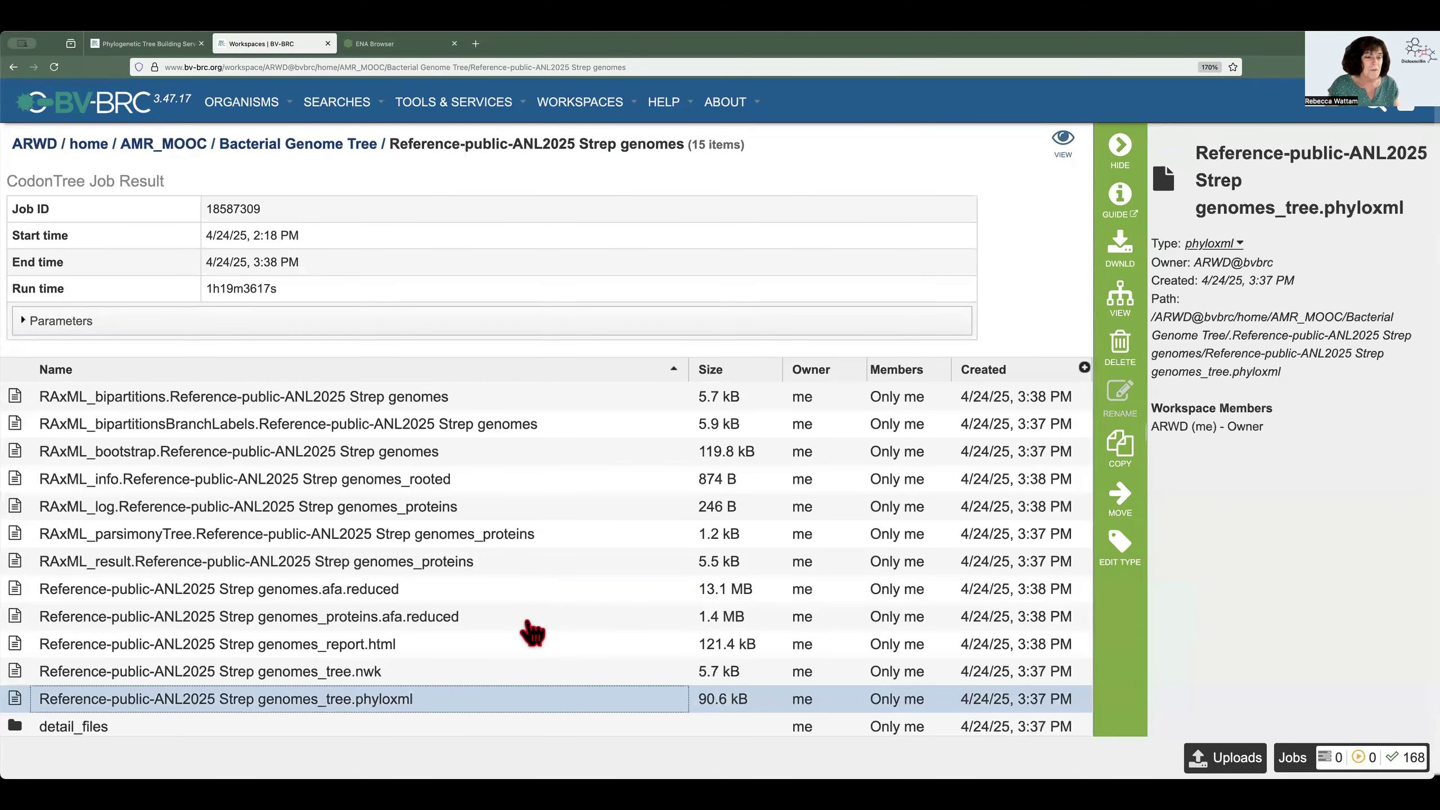
pyautogui.scroll(-1, 524, 630)
pyautogui.doubleClick(20, 725)
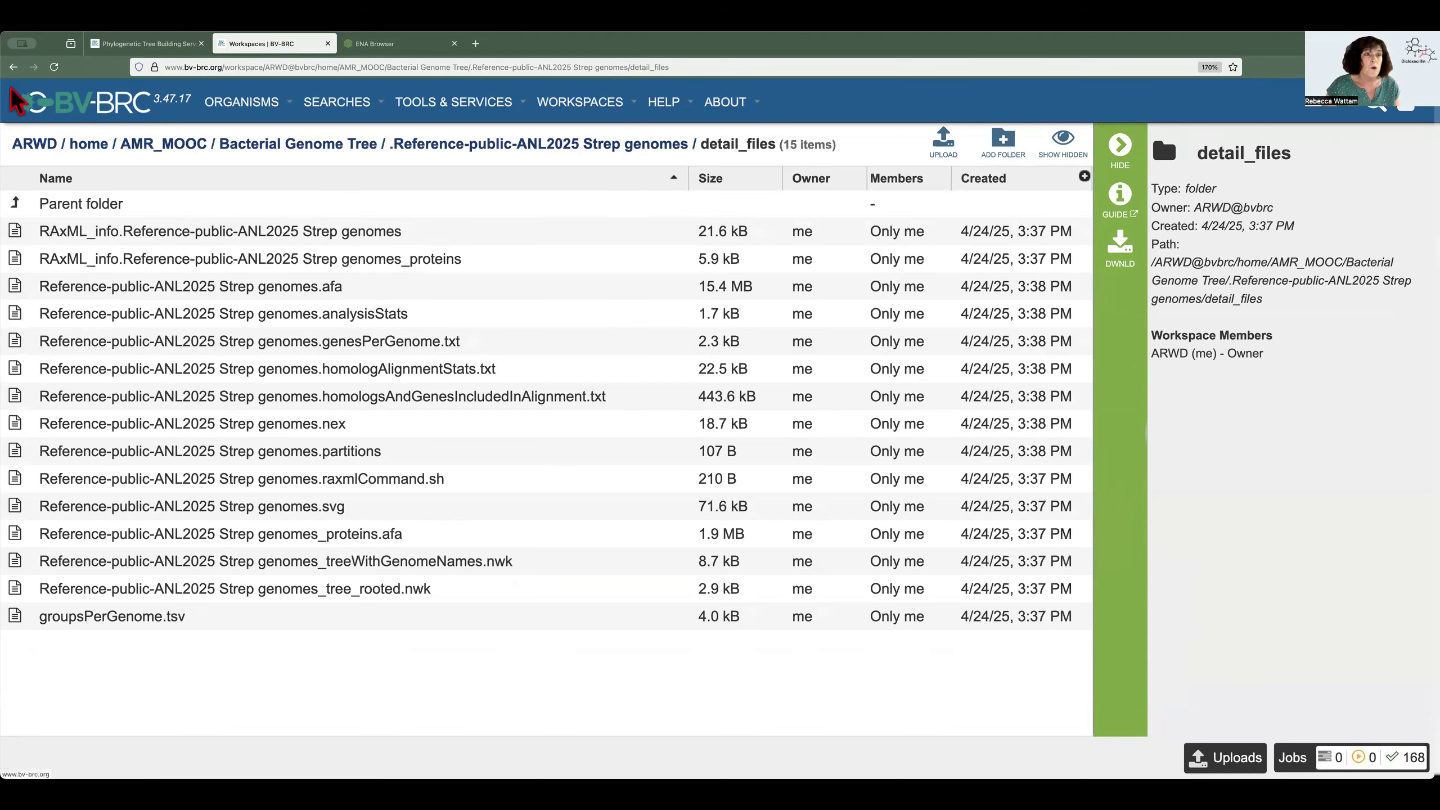
pyautogui.click(13, 67)
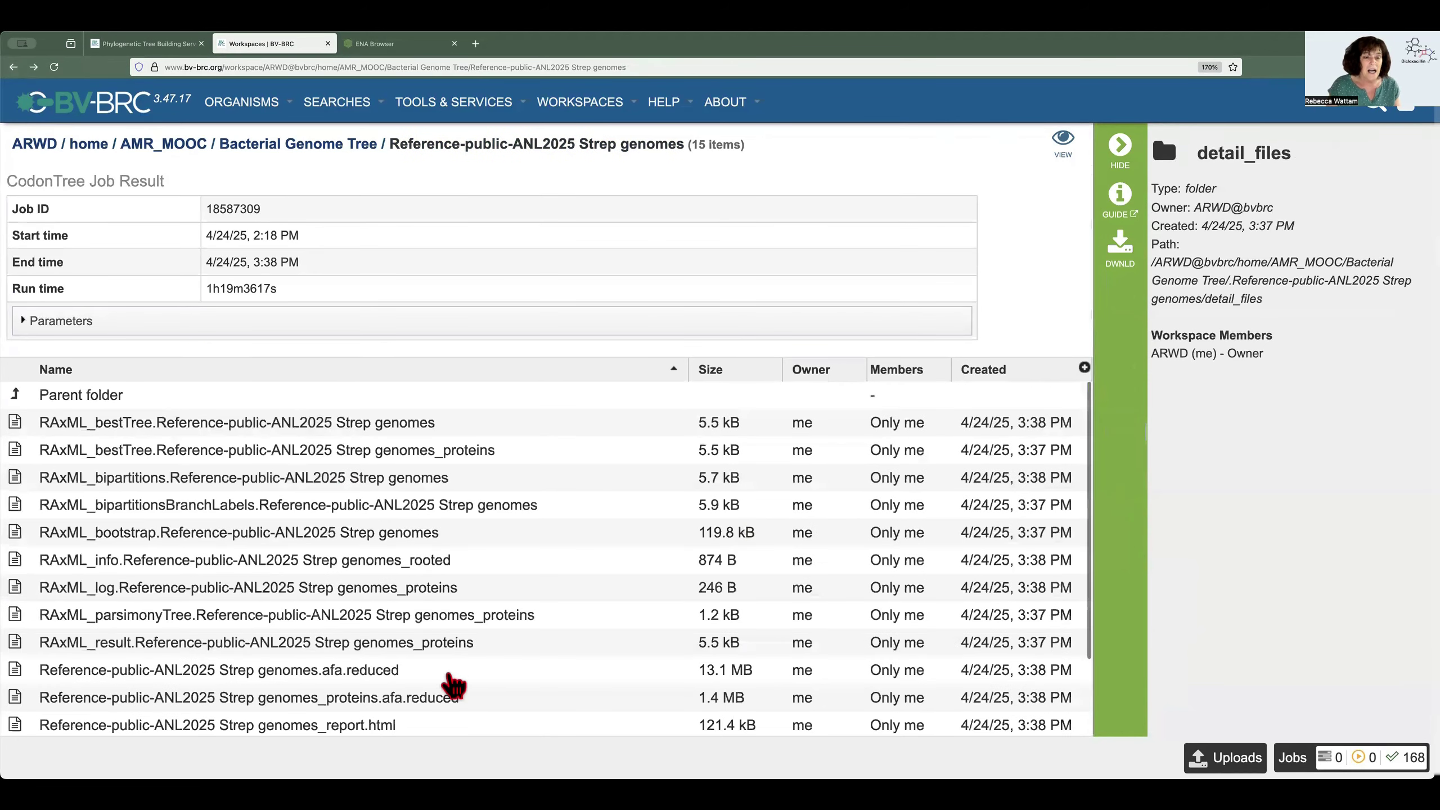
# - Open the "Reference-public-ANL2025 Strep genomes_report.html" file for viewing
pyautogui.scroll(-2, 488, 715)
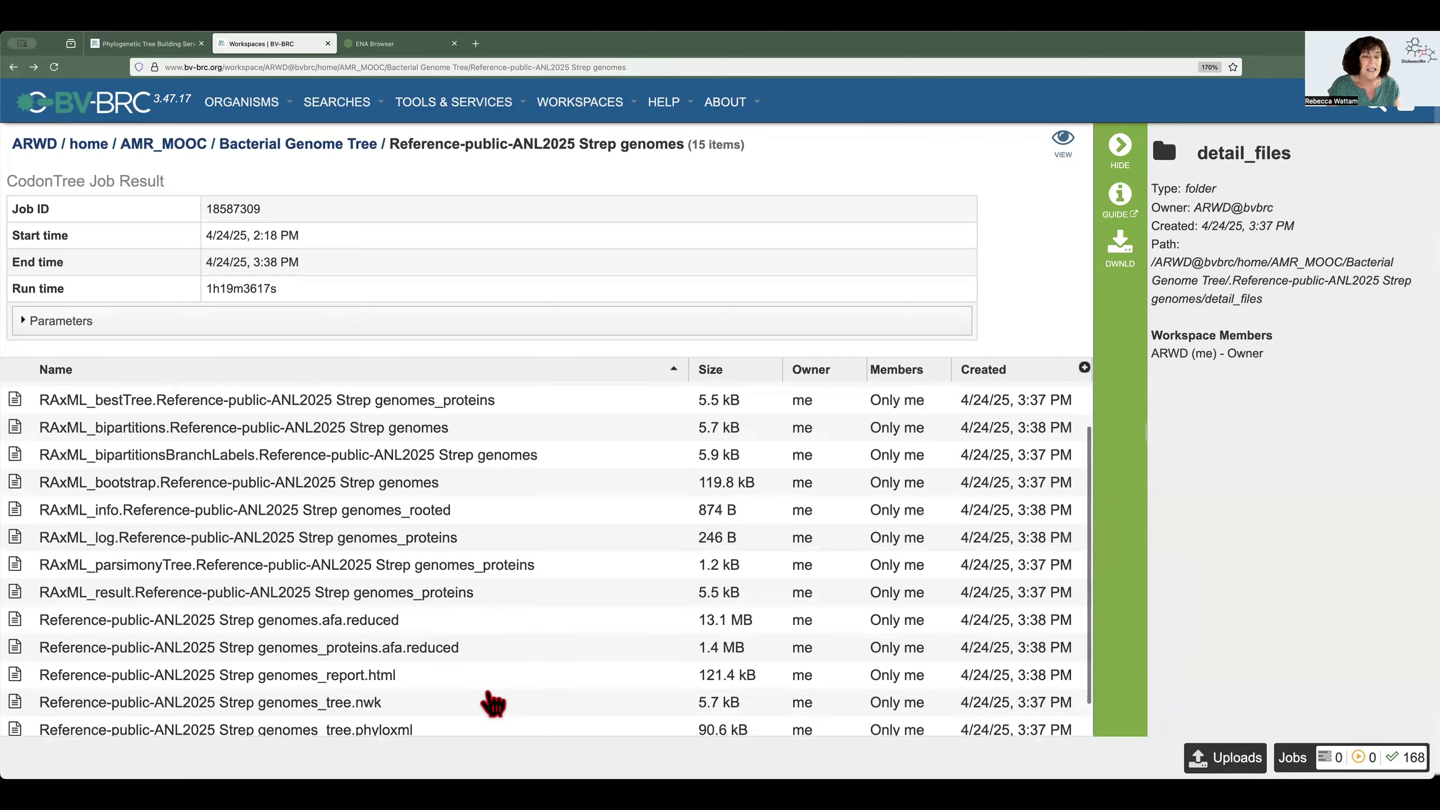
pyautogui.scroll(-1, 493, 703)
pyautogui.click(422, 644)
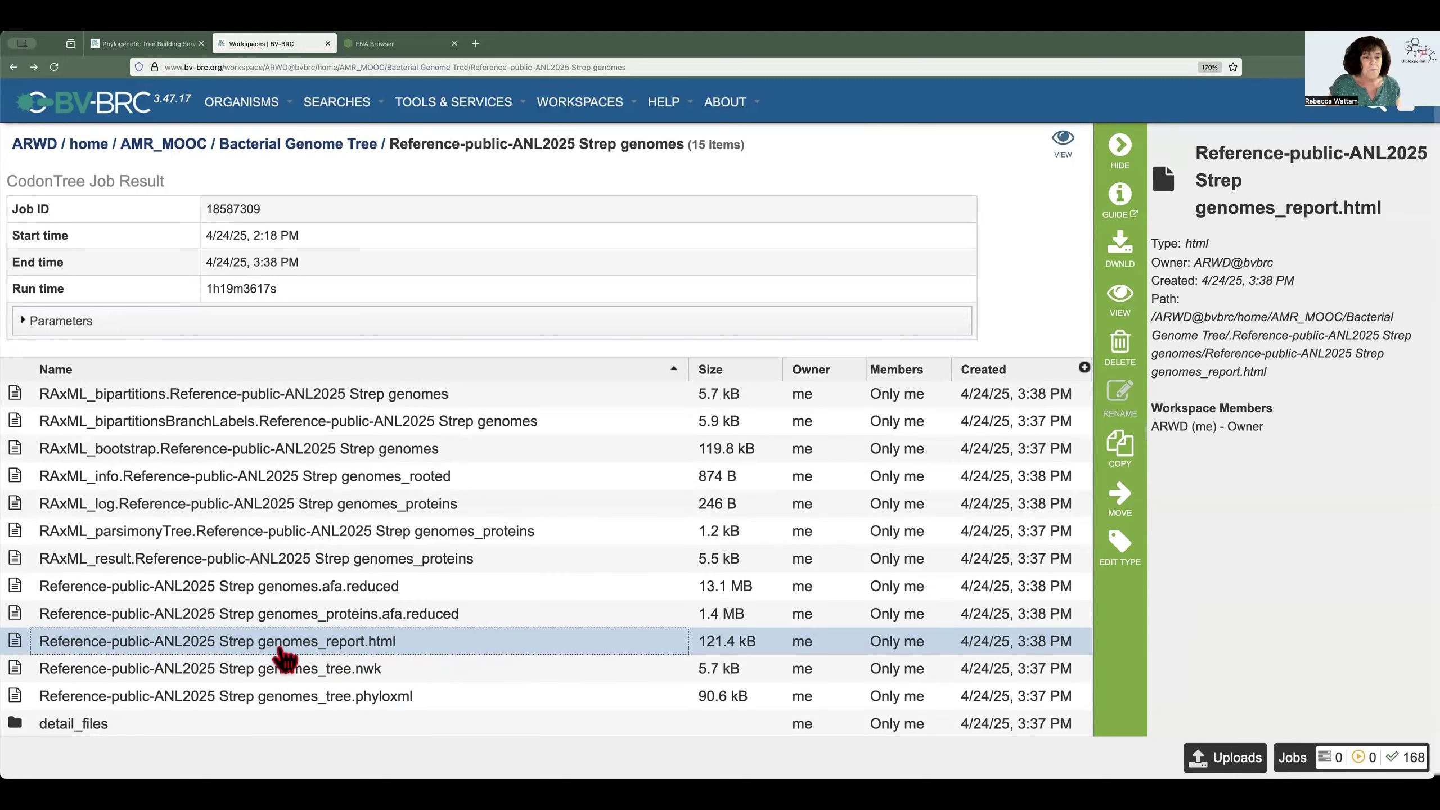
pyautogui.click(1119, 298)
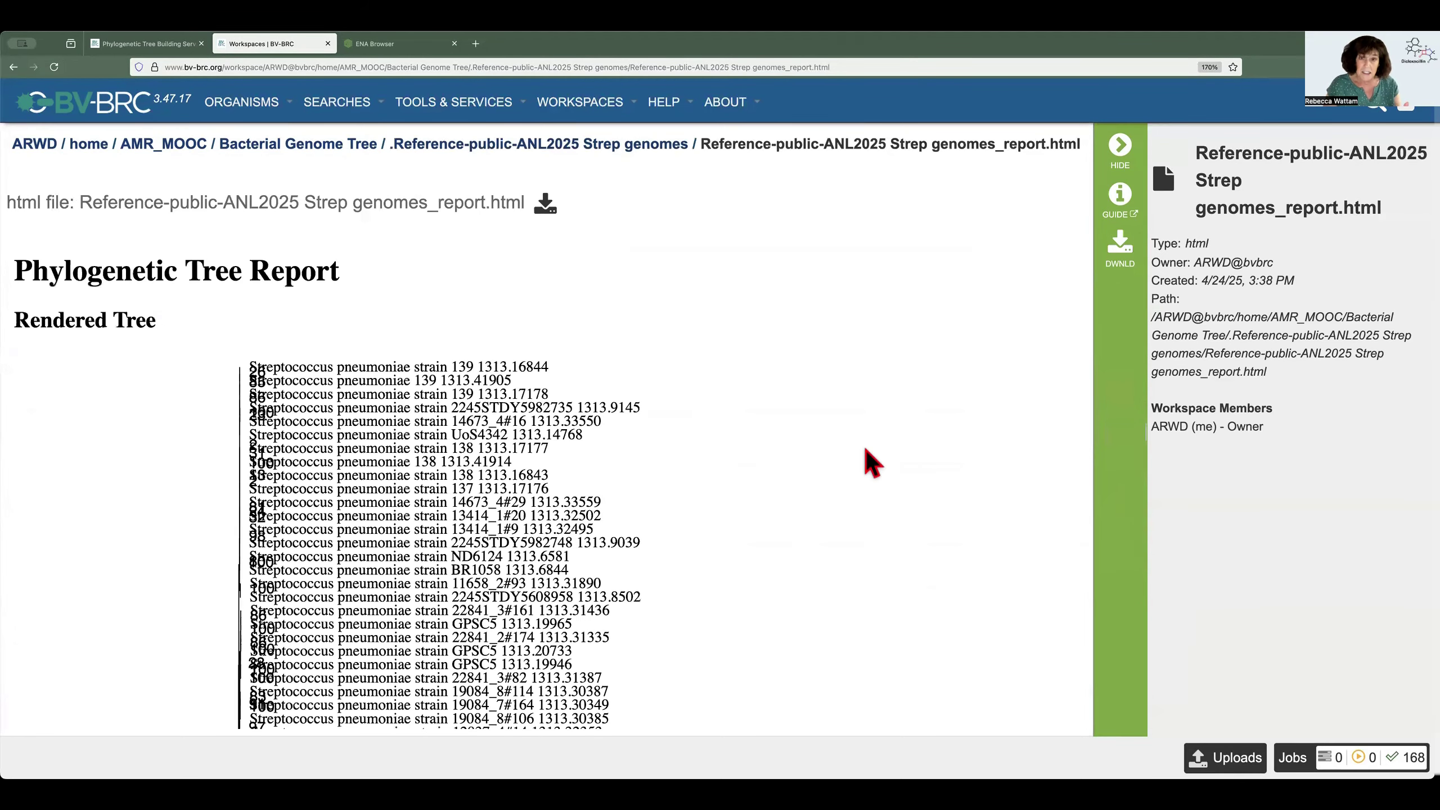
# - Examine the rendered tree in the Phylogenetic Tree Report, down to the outgroup Streptococcus strains at its base
pyautogui.scroll(-5, 870, 462)
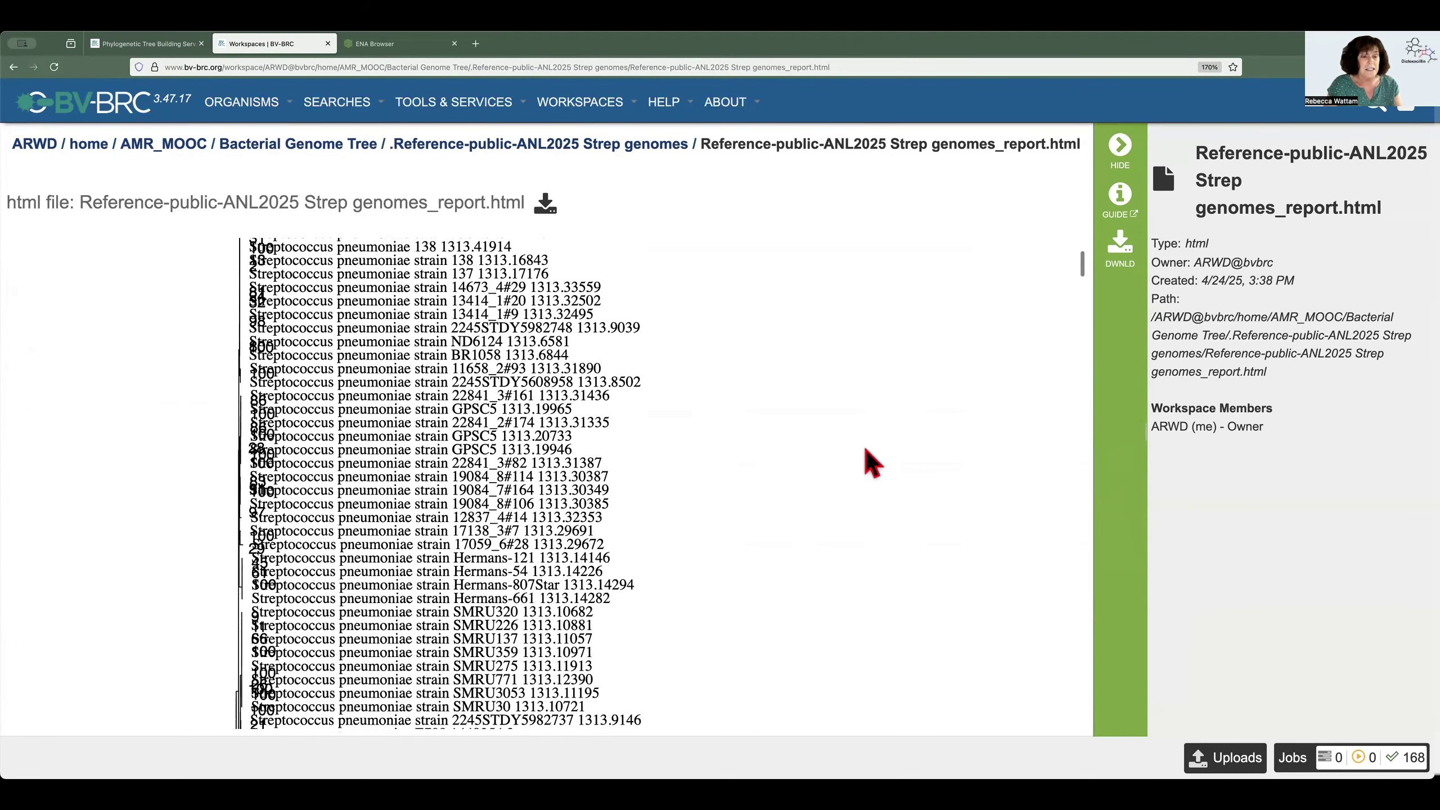
pyautogui.scroll(-7, 870, 462)
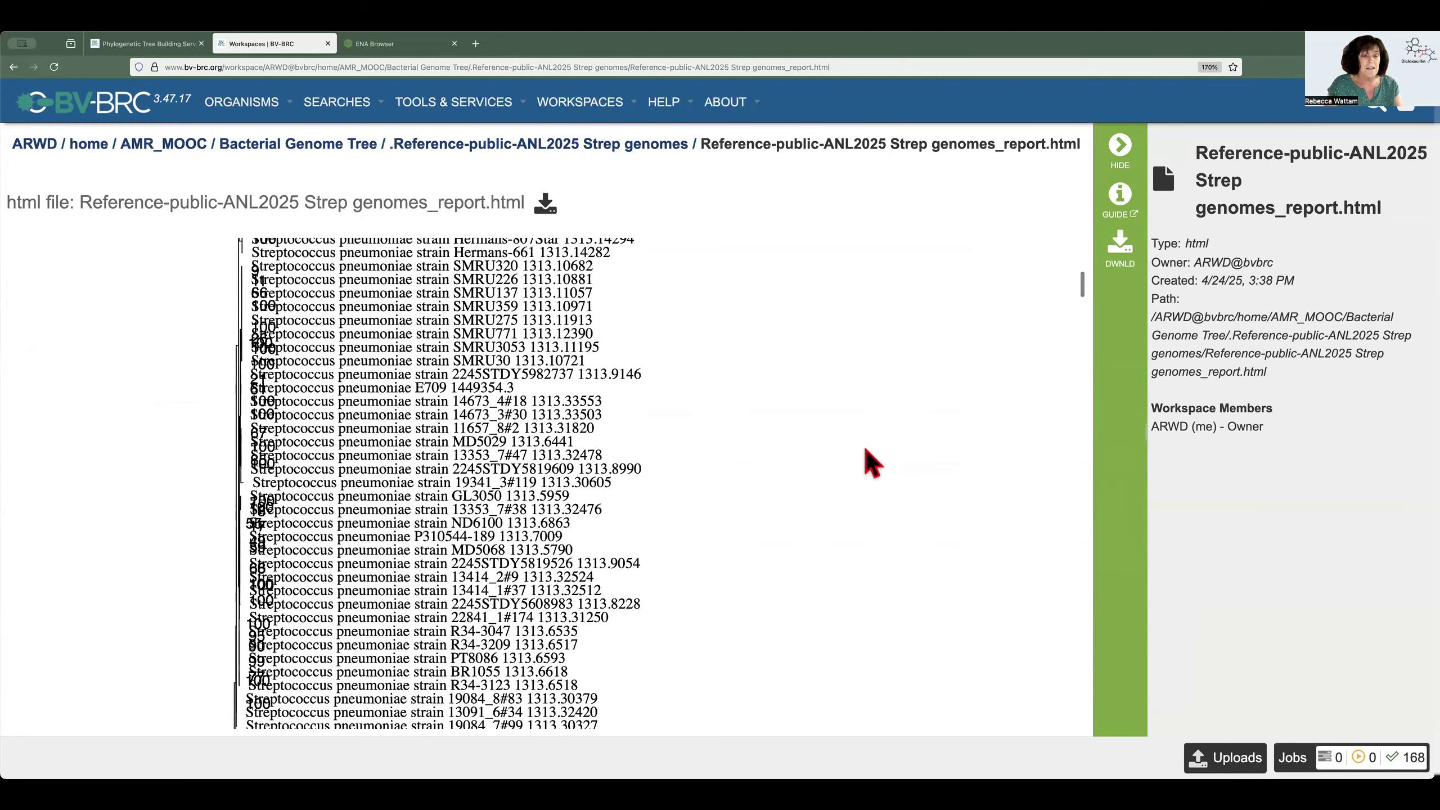
pyautogui.scroll(-7, 870, 462)
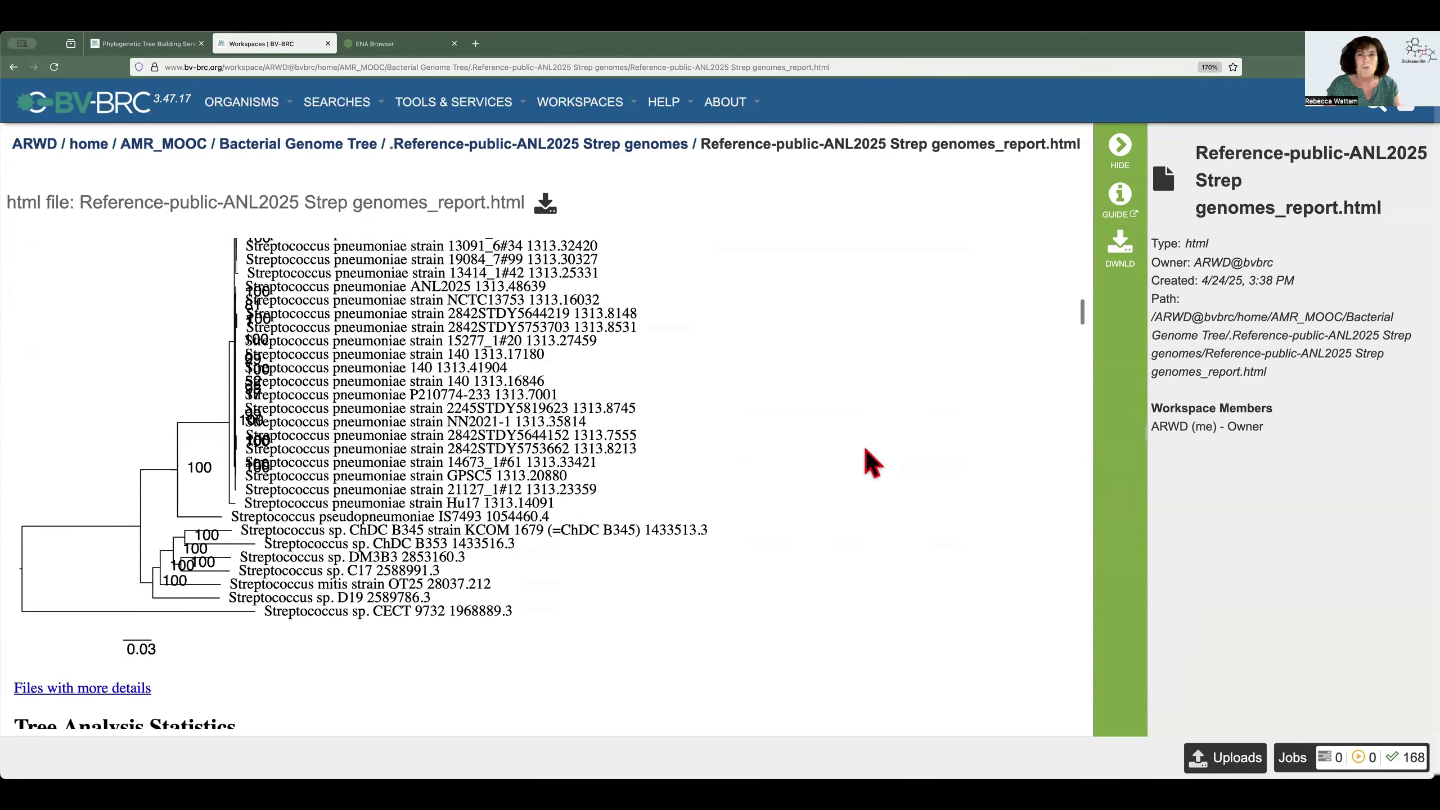
pyautogui.scroll(-1, 870, 463)
pyautogui.scroll(1, 868, 460)
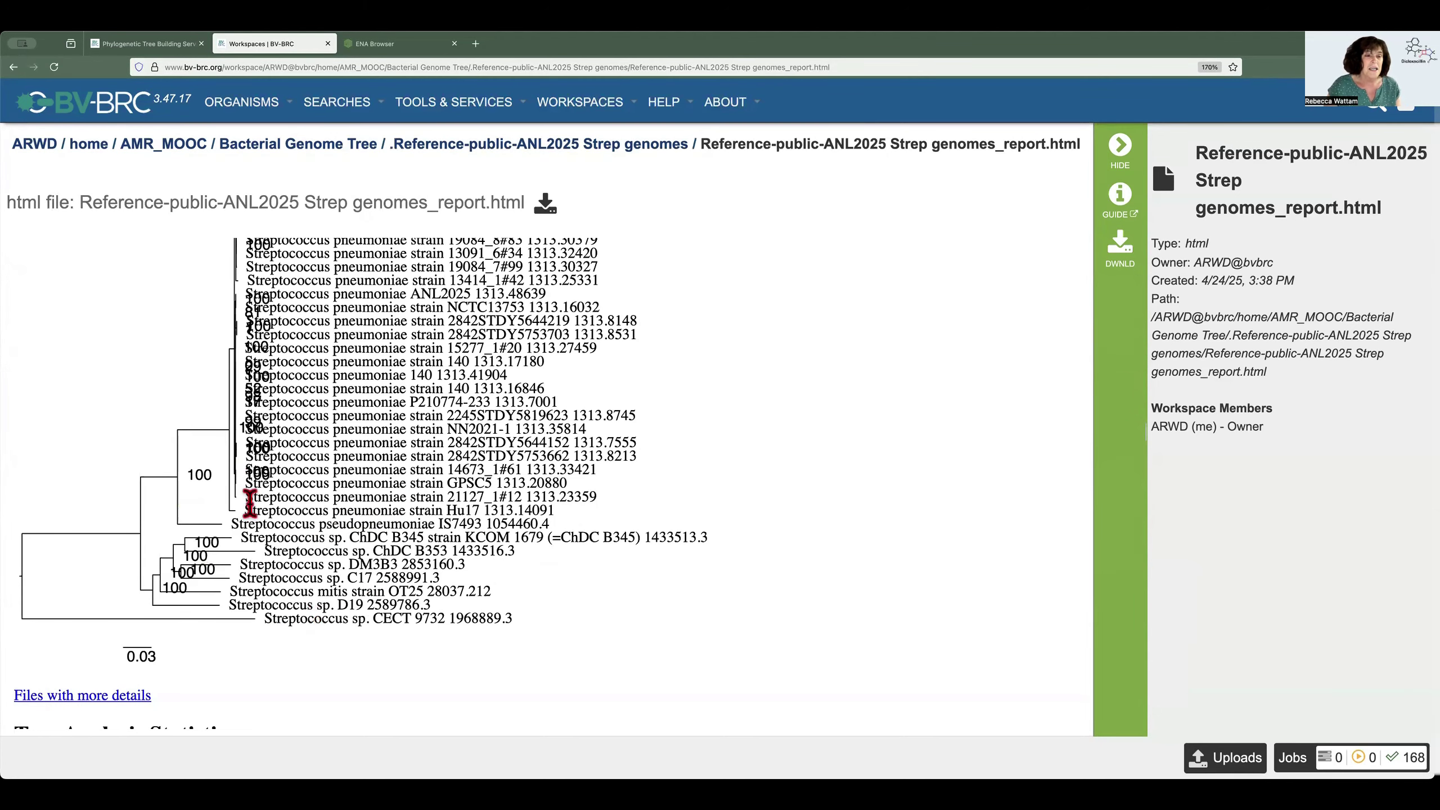
pyautogui.scroll(1, 584, 413)
pyautogui.scroll(-1, 584, 413)
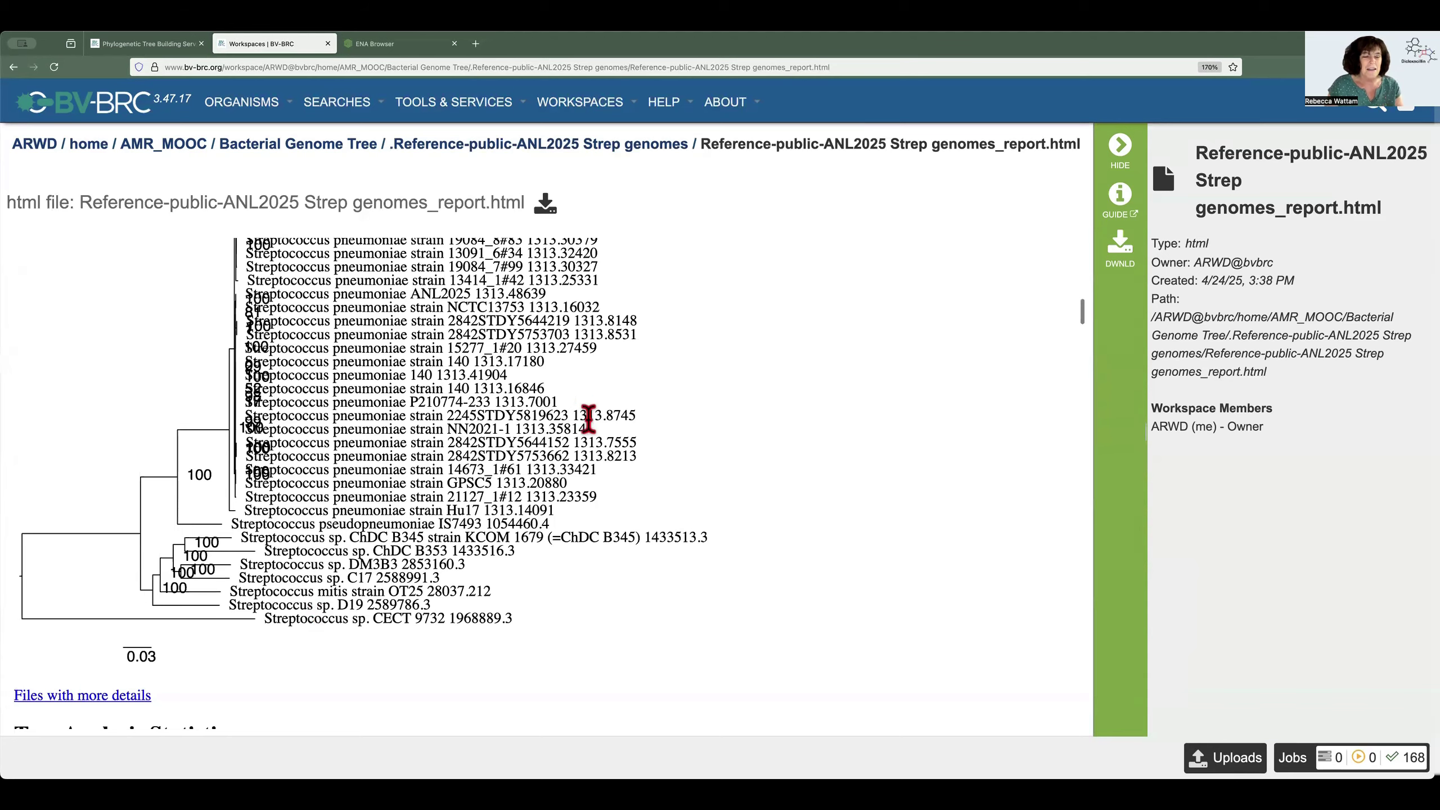
# - Review the Tree Analysis Statistics table in the report, including the genome, single-copy gene and alignment entries
pyautogui.scroll(-3, 703, 493)
pyautogui.scroll(-5, 703, 493)
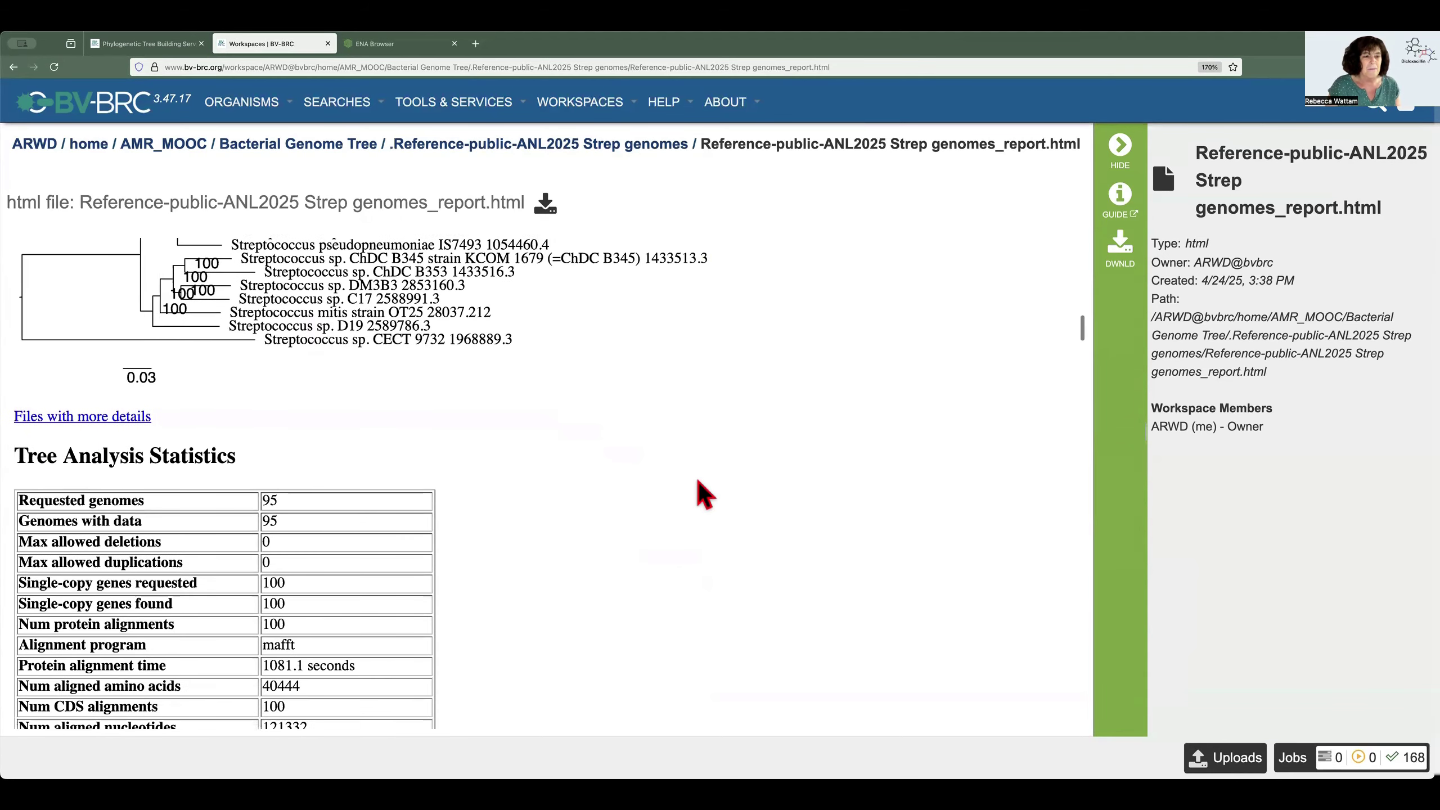
pyautogui.scroll(-2, 703, 493)
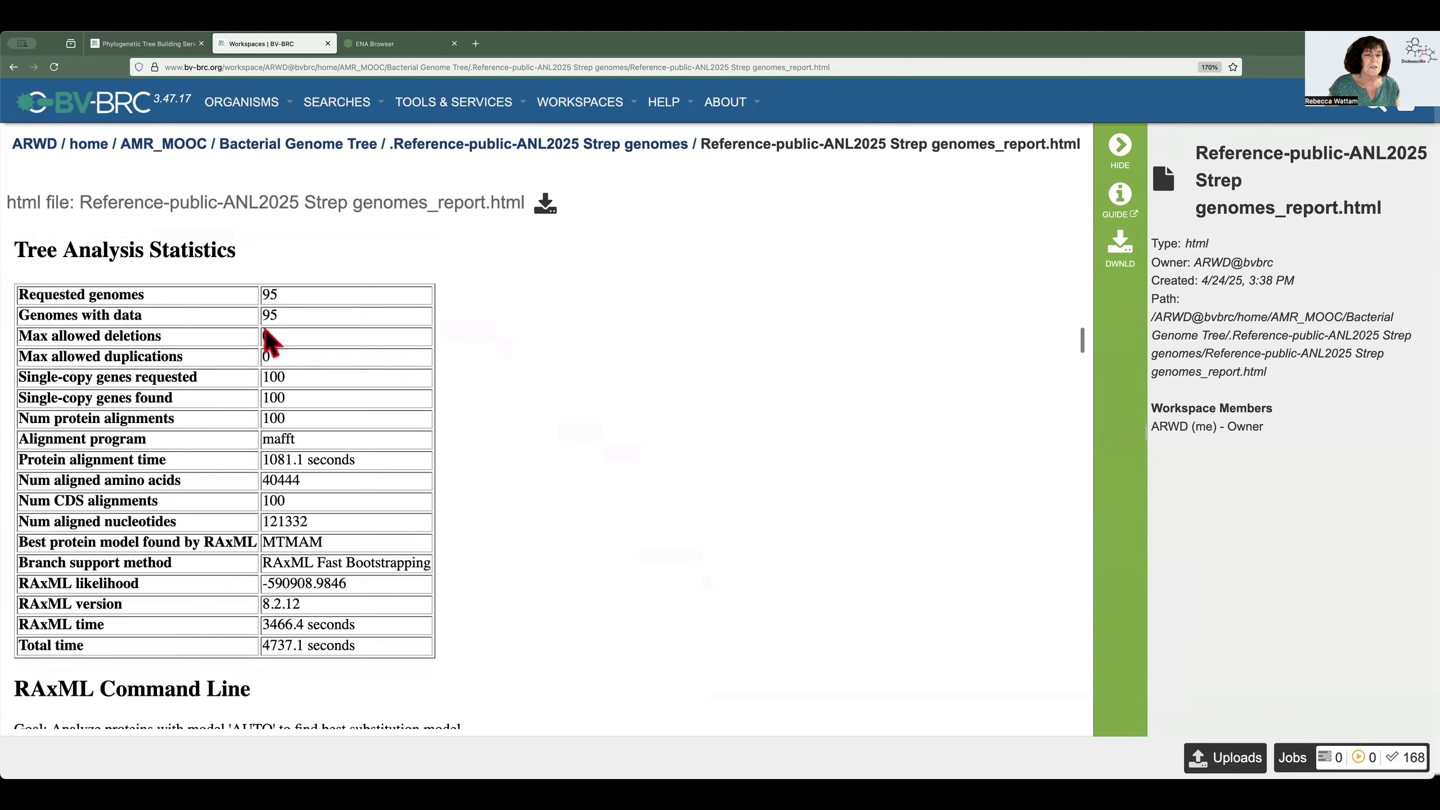
pyautogui.scroll(-1, 299, 334)
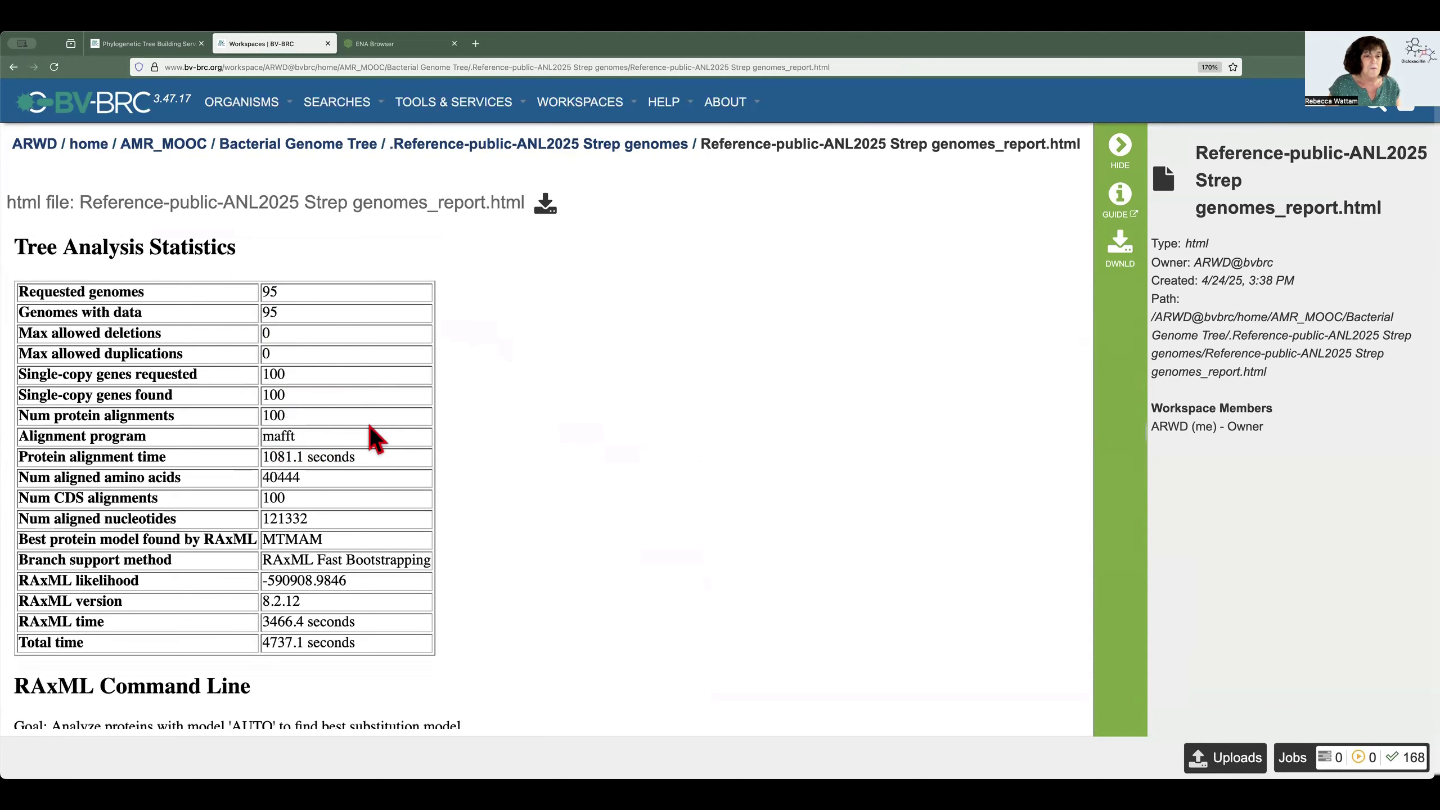
pyautogui.scroll(-1, 388, 426)
pyautogui.scroll(-3, 388, 426)
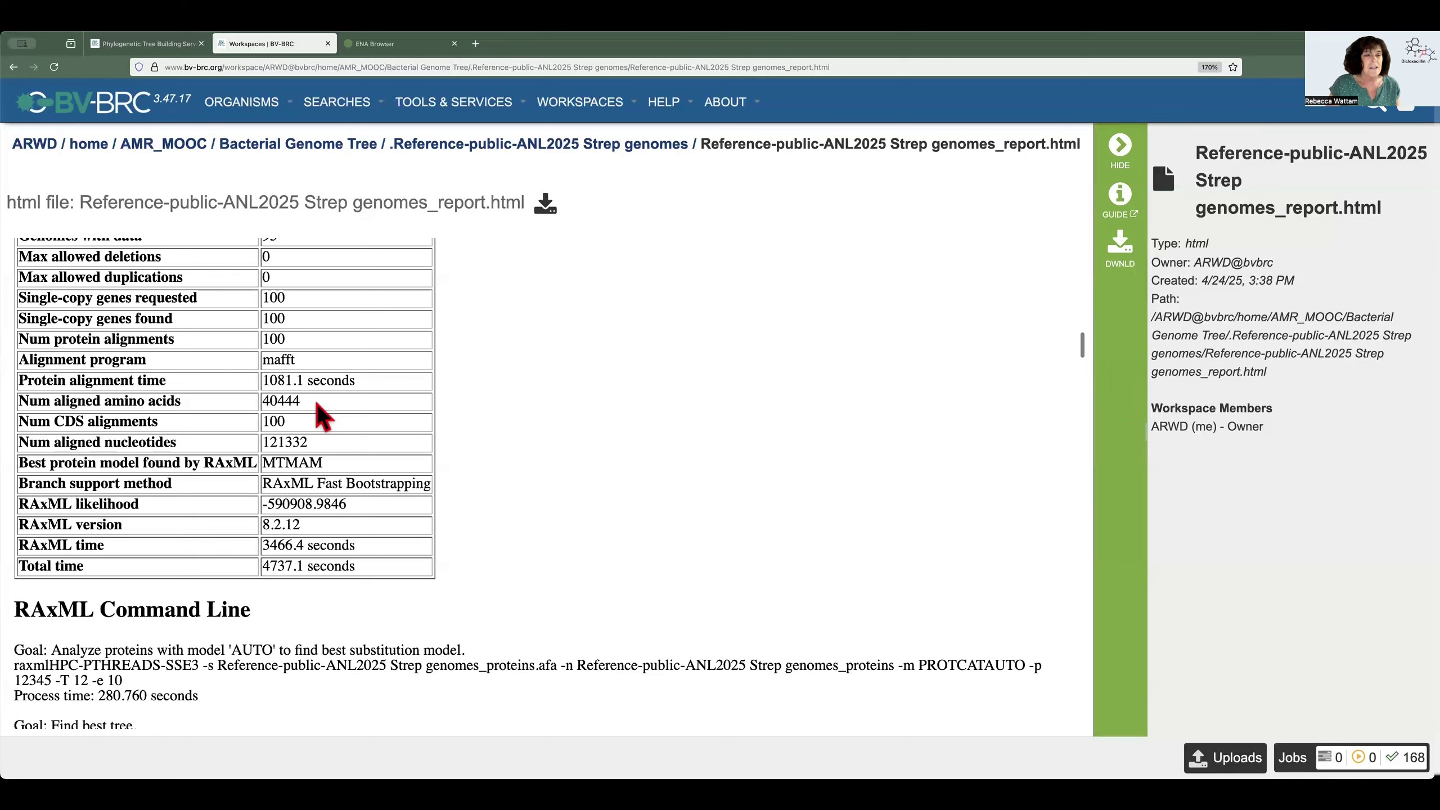
# - Highlight in turn the rows for Num aligned amino acids, Num CDS alignments and Num aligned nucleotides in the statistics table
pyautogui.moveTo(316, 402); pyautogui.dragTo(19, 399)
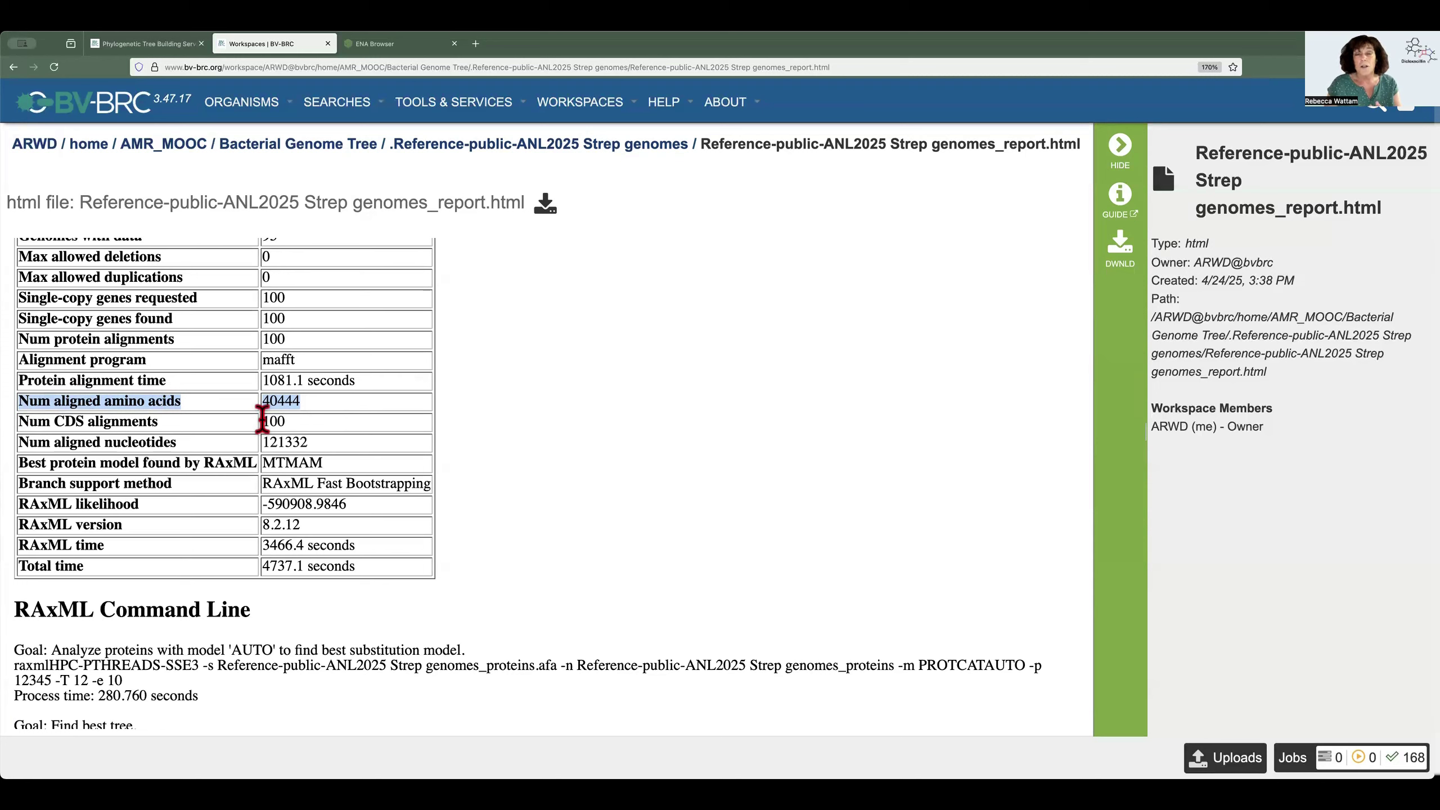
pyautogui.moveTo(287, 421); pyautogui.dragTo(13, 420)
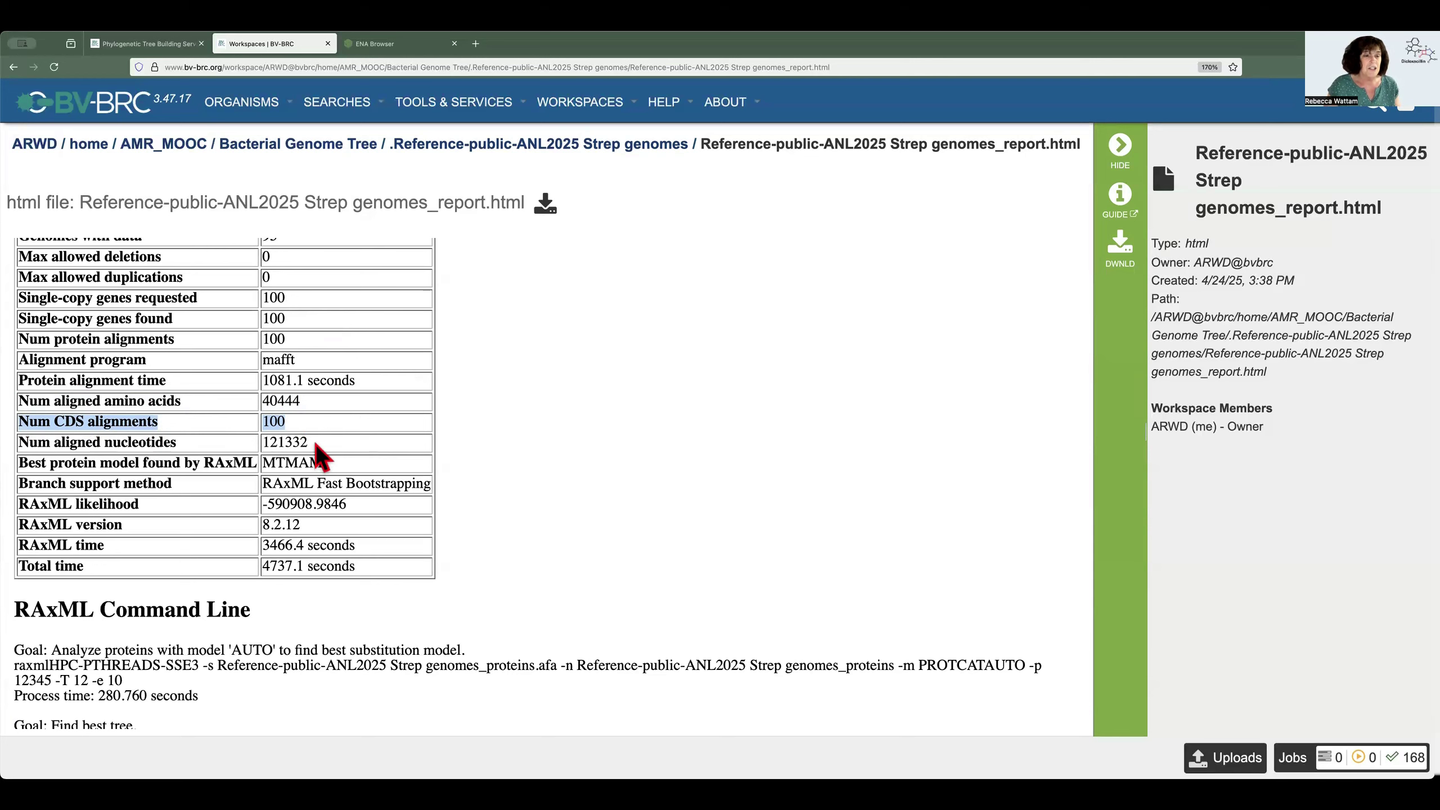
pyautogui.moveTo(315, 445); pyautogui.dragTo(14, 448)
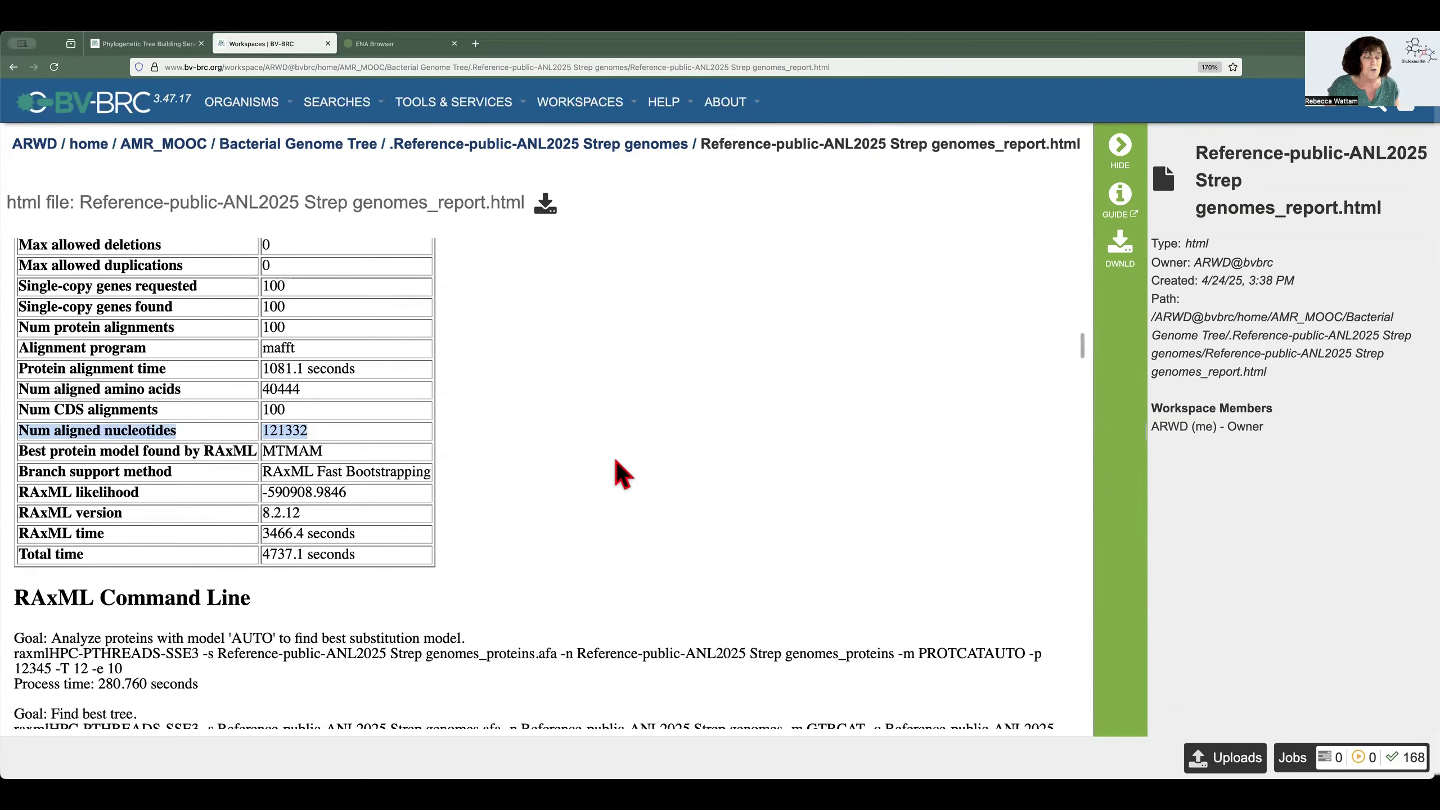
# - Read the report's RAxML Command Line, Codon and Amino Acid Partitions, and RAxML Warnings sections
pyautogui.scroll(-5, 617, 461)
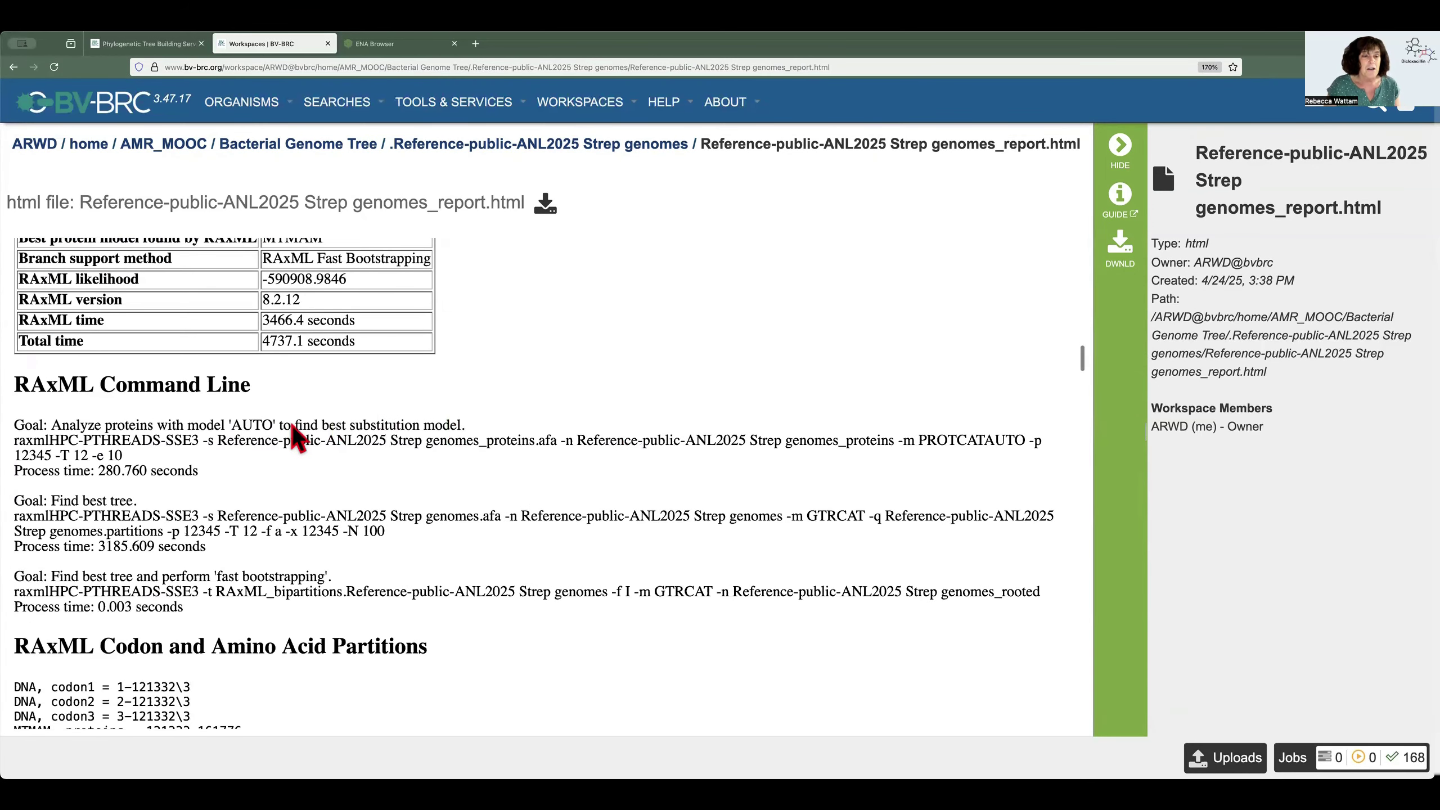
pyautogui.scroll(-2, 642, 509)
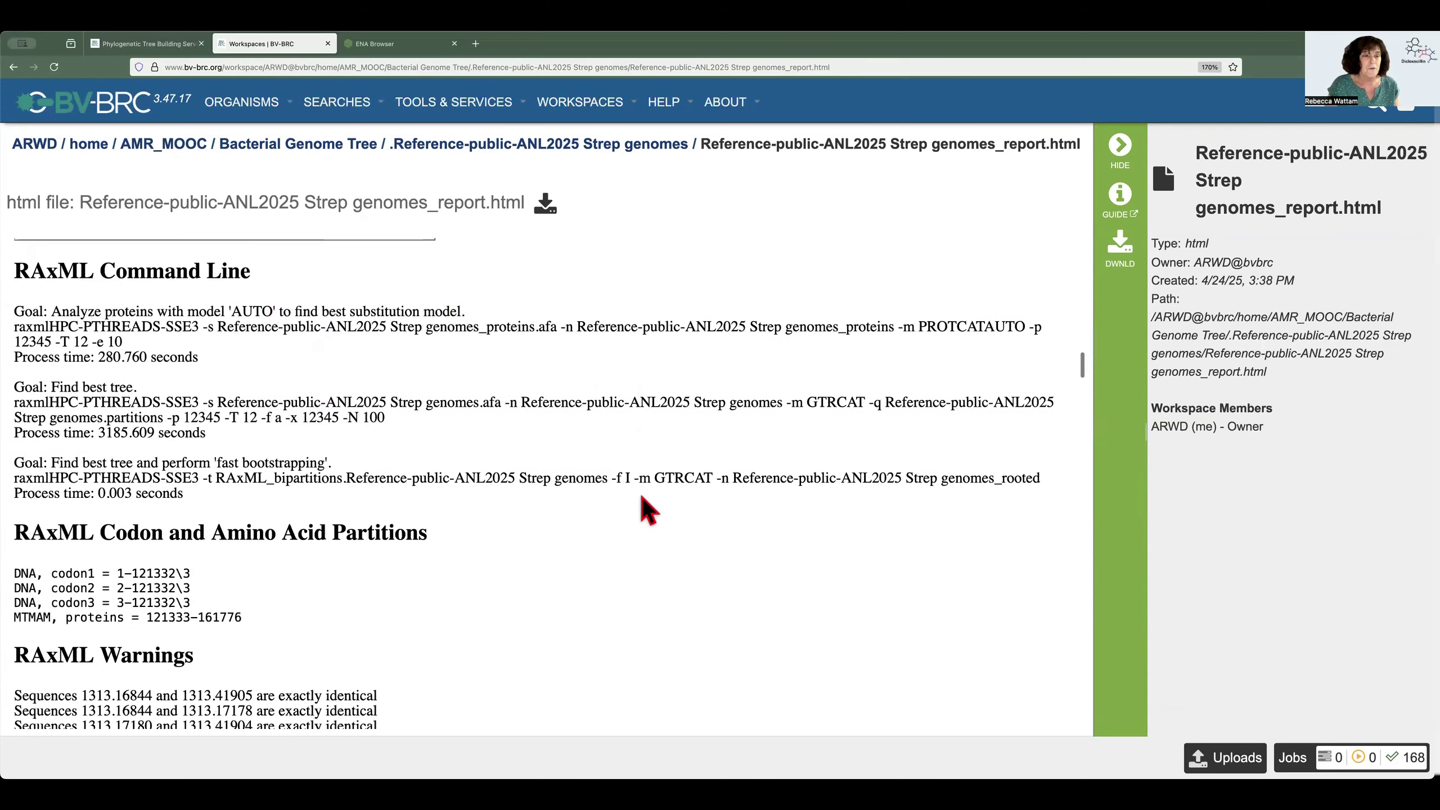
pyautogui.scroll(-2, 599, 474)
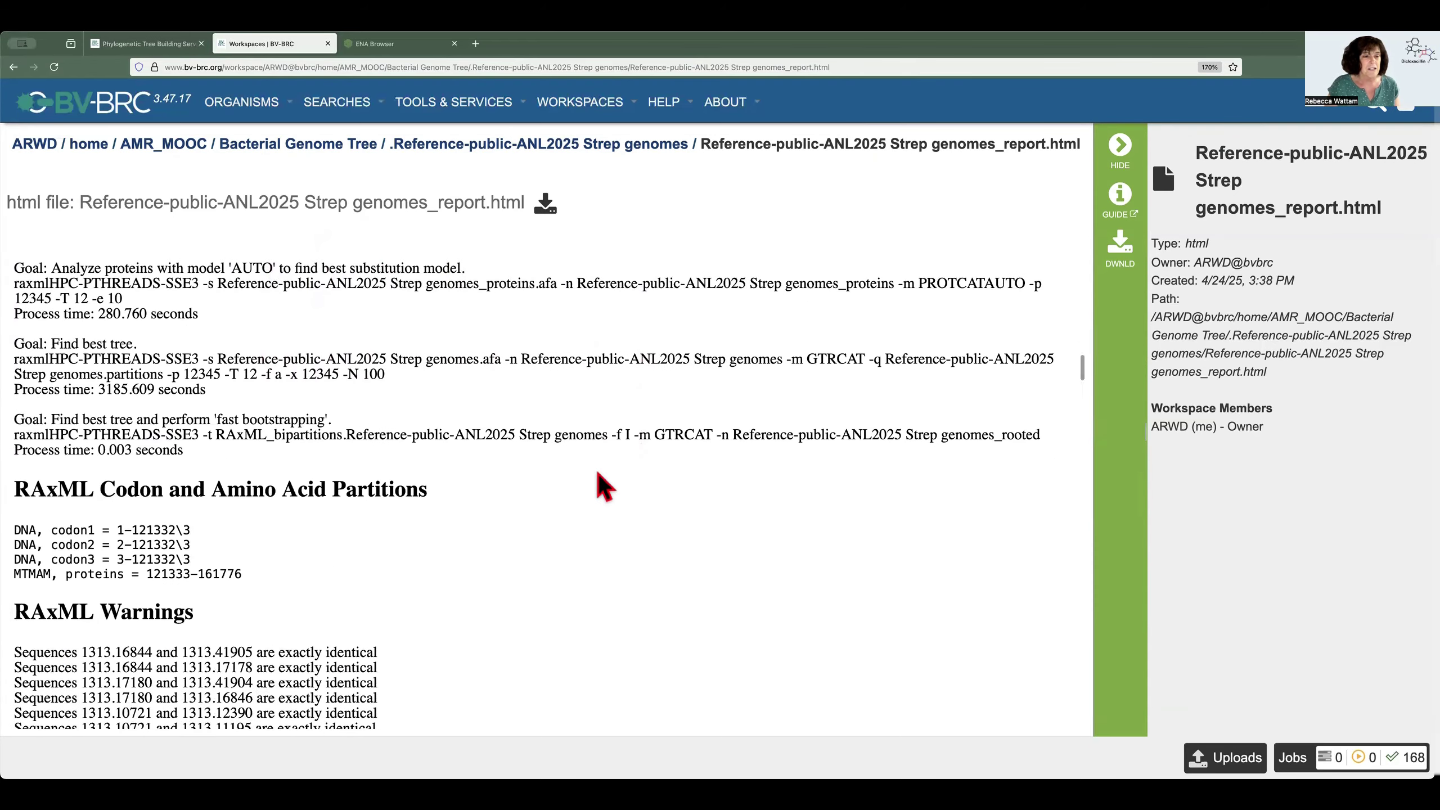
pyautogui.scroll(-1, 598, 473)
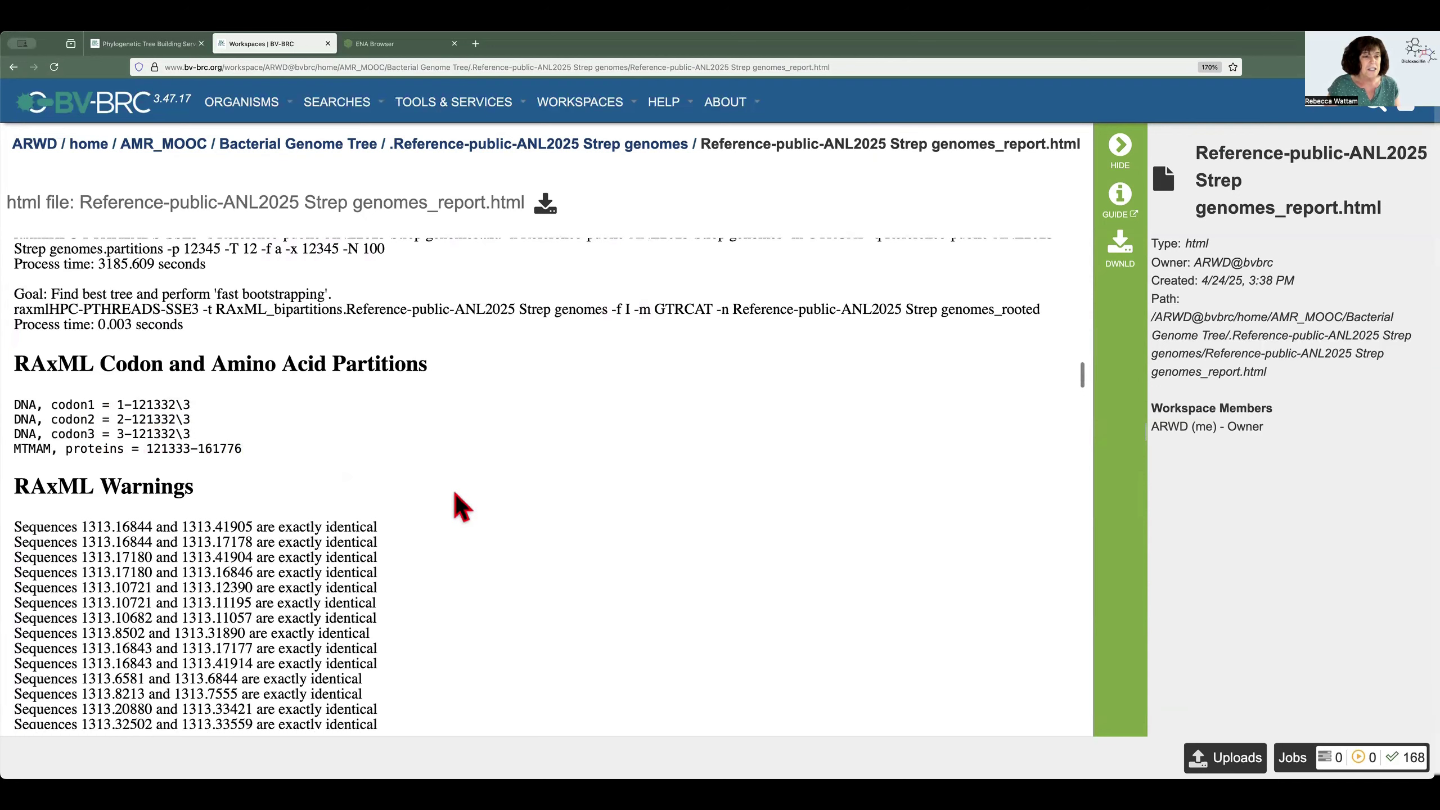
# - Review the RAxML Warnings list of identical sequences and highlight its first entry, pairing 1313.16844 with 1313.41905
pyautogui.scroll(-2, 453, 487)
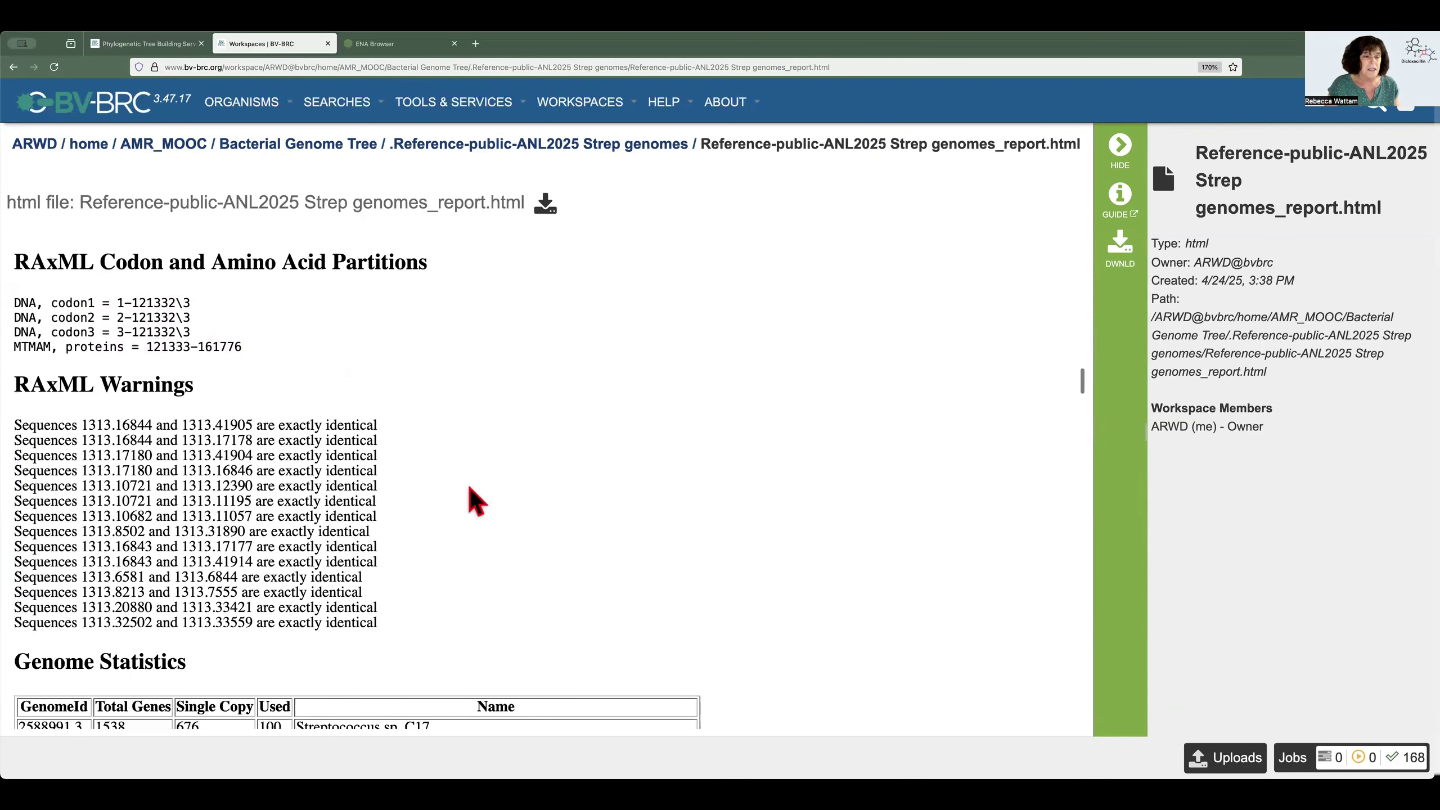
pyautogui.scroll(-1, 474, 499)
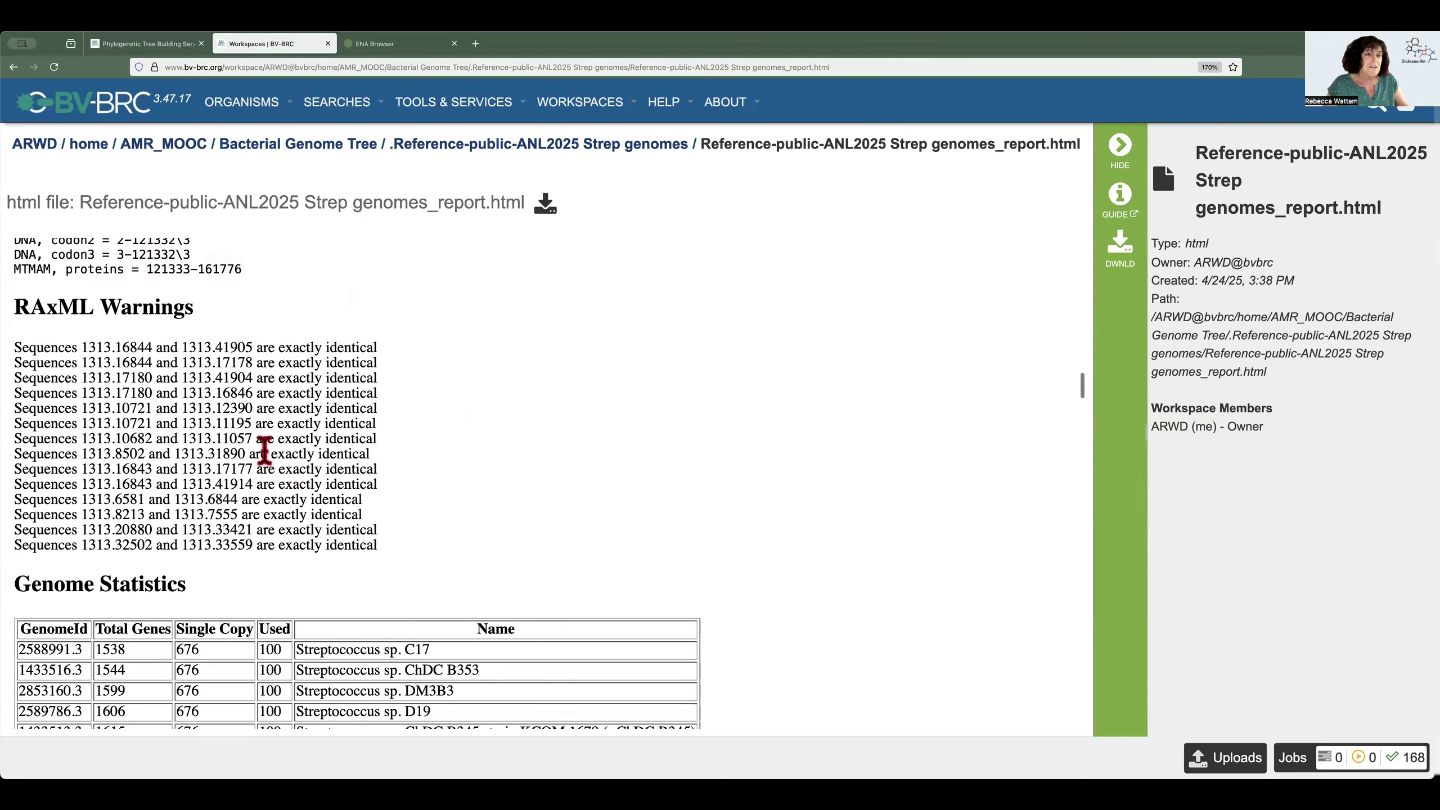
pyautogui.moveTo(394, 353); pyautogui.dragTo(79, 351)
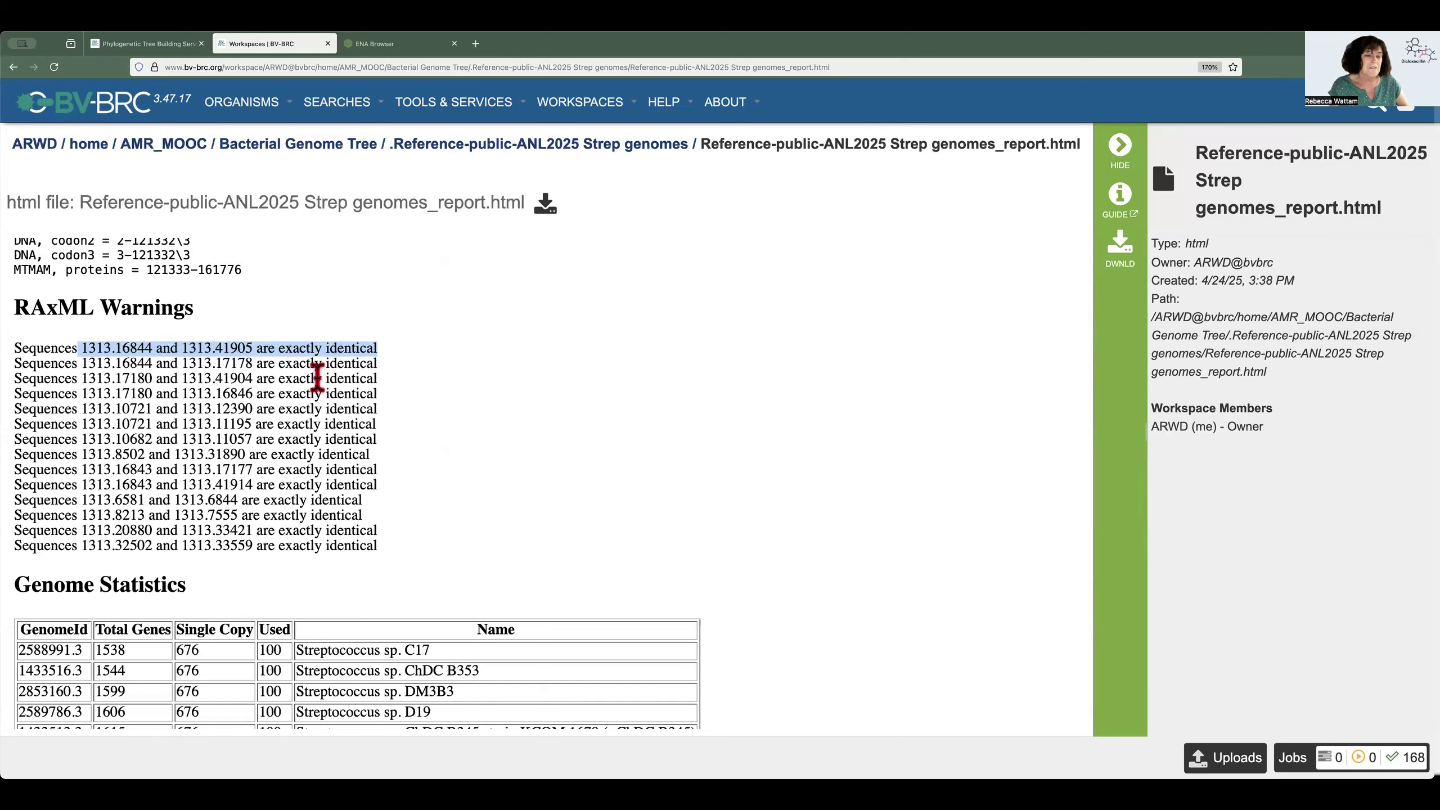
pyautogui.click(460, 433)
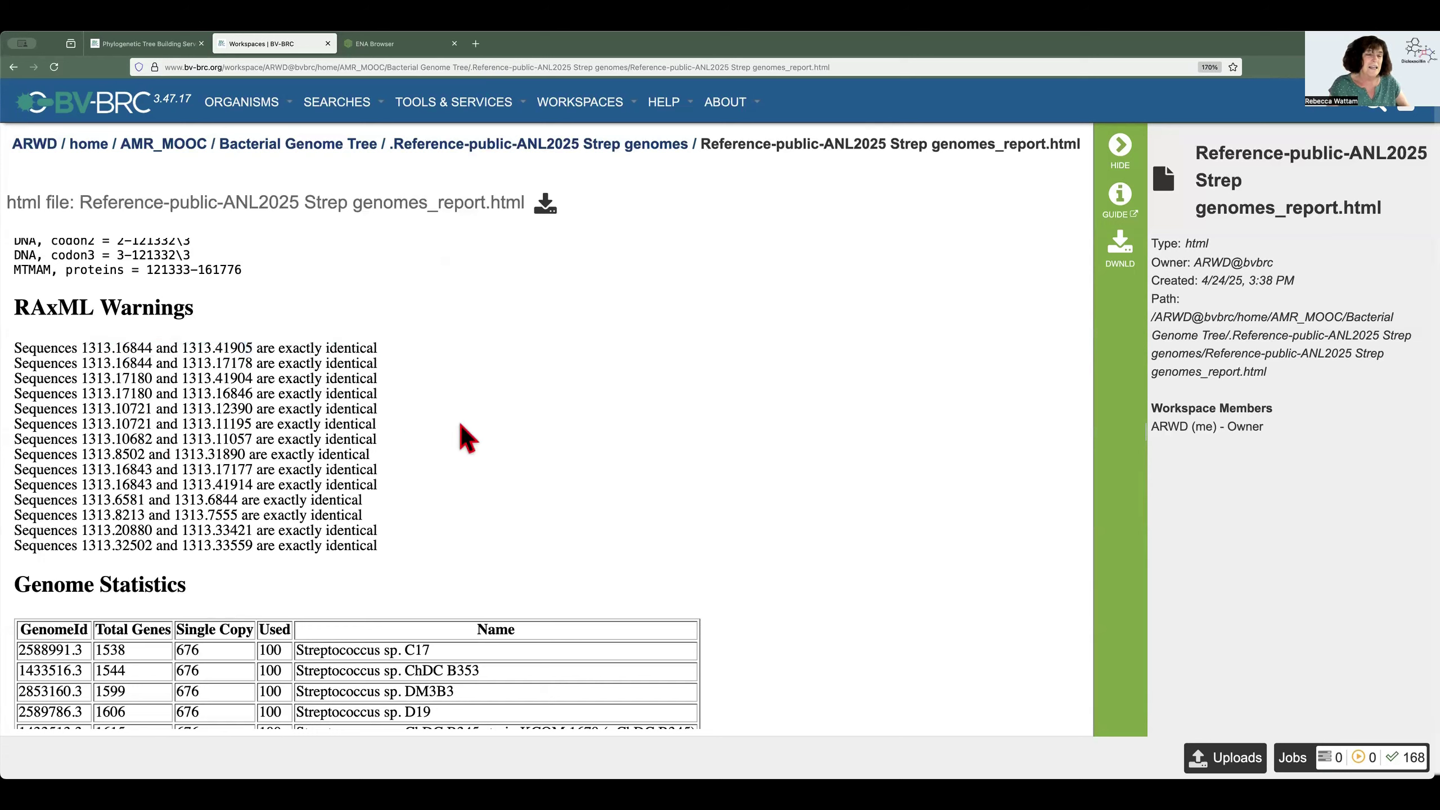
# - Select genome ID 1313.16844 in the first warning and search the report page for 1313.15383
pyautogui.doubleClick(149, 347)
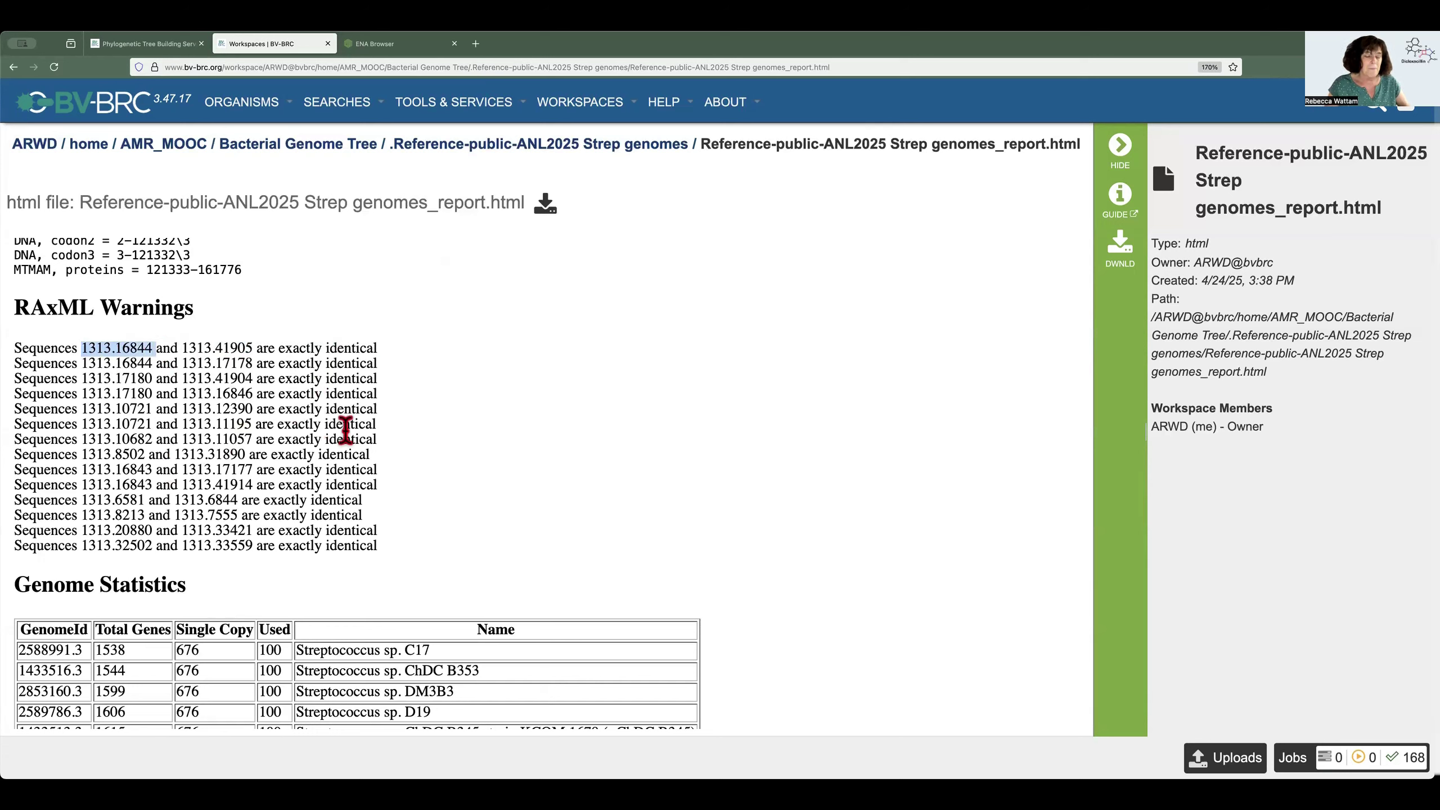
pyautogui.press('super+f')
pyautogui.write('1313.15383')
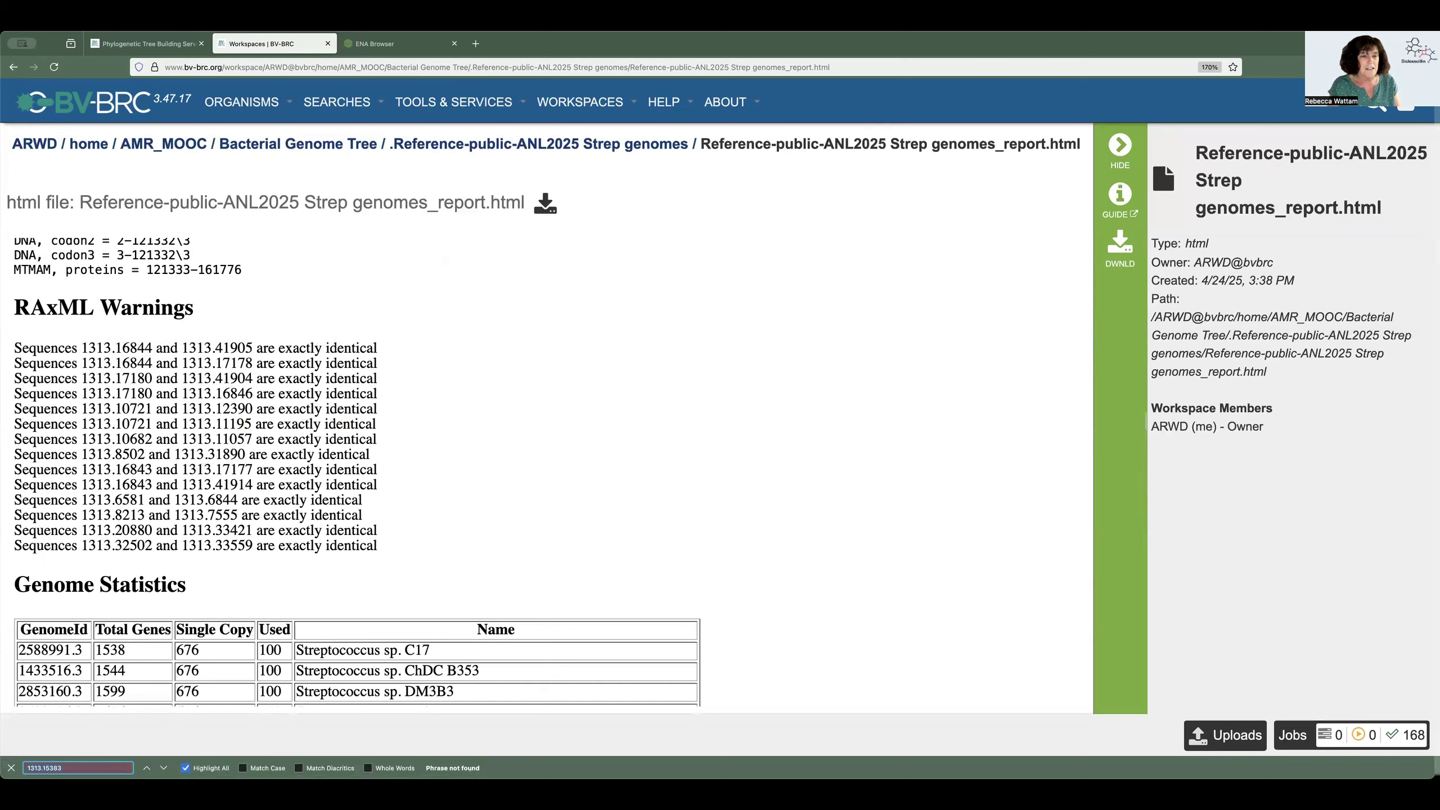
# - Close the page search and review the Genome Statistics table down to its last row, covering total genes, single-copy genes and genes used
pyautogui.scroll(-6, 381, 505)
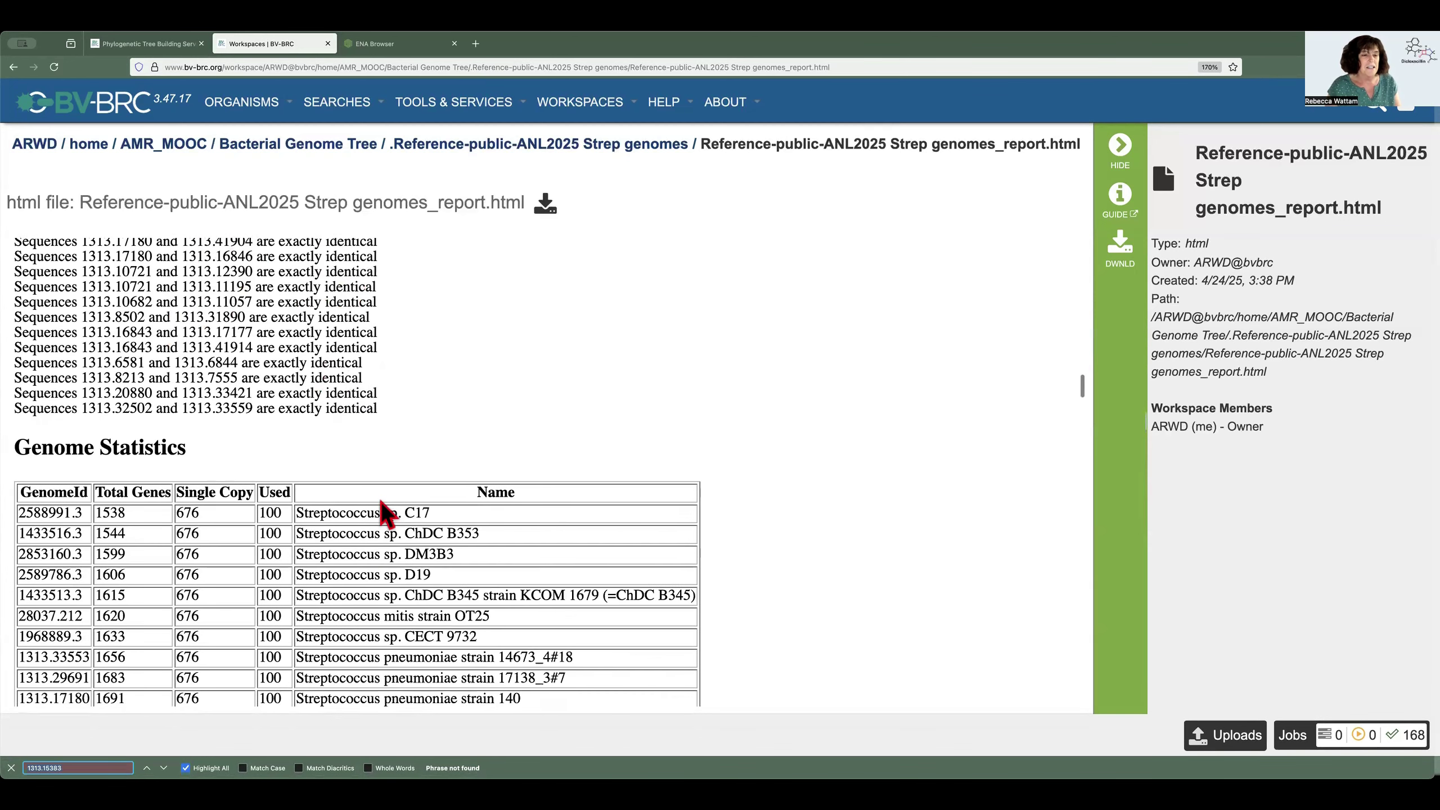
pyautogui.scroll(1, 385, 528)
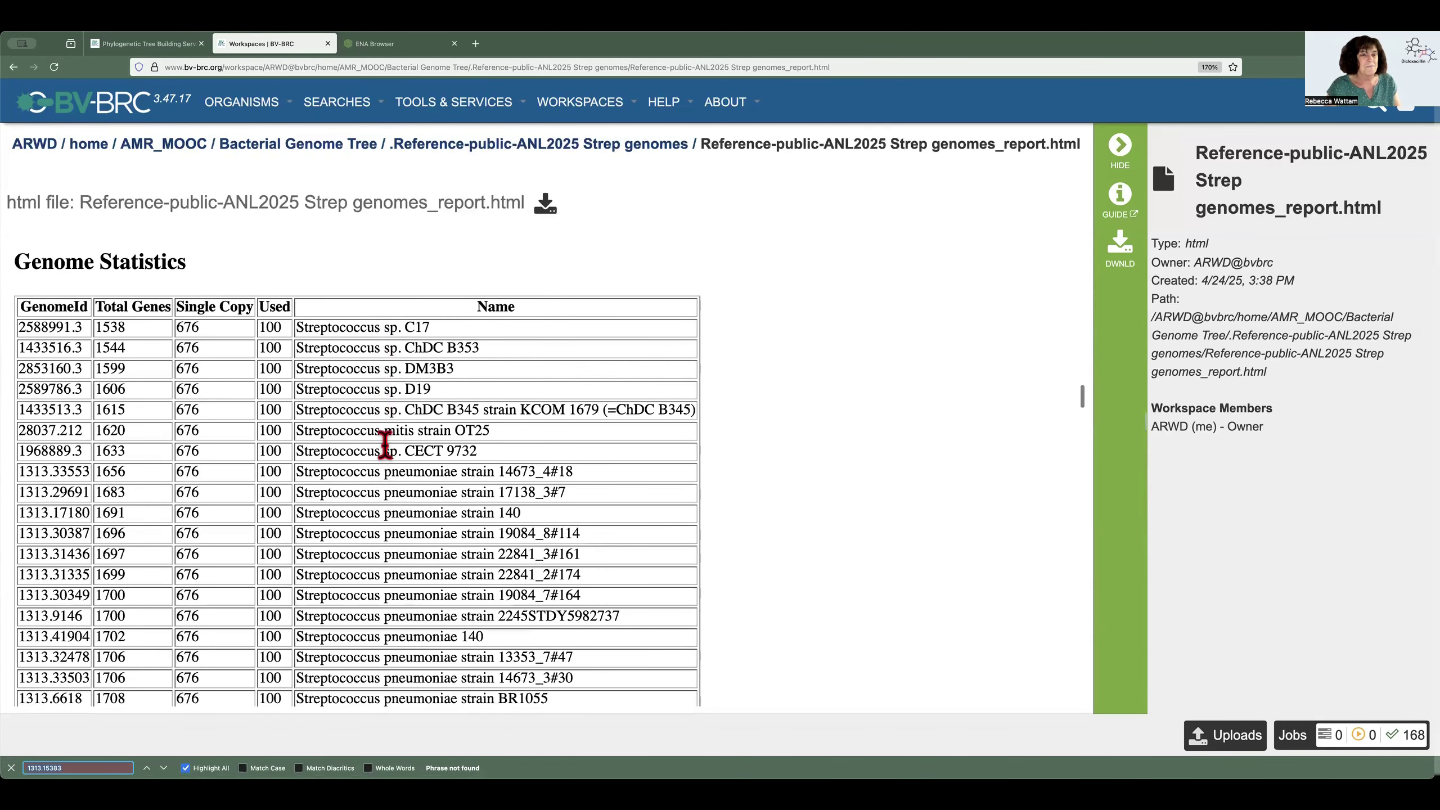
pyautogui.scroll(-3, 382, 442)
pyautogui.scroll(2, 385, 444)
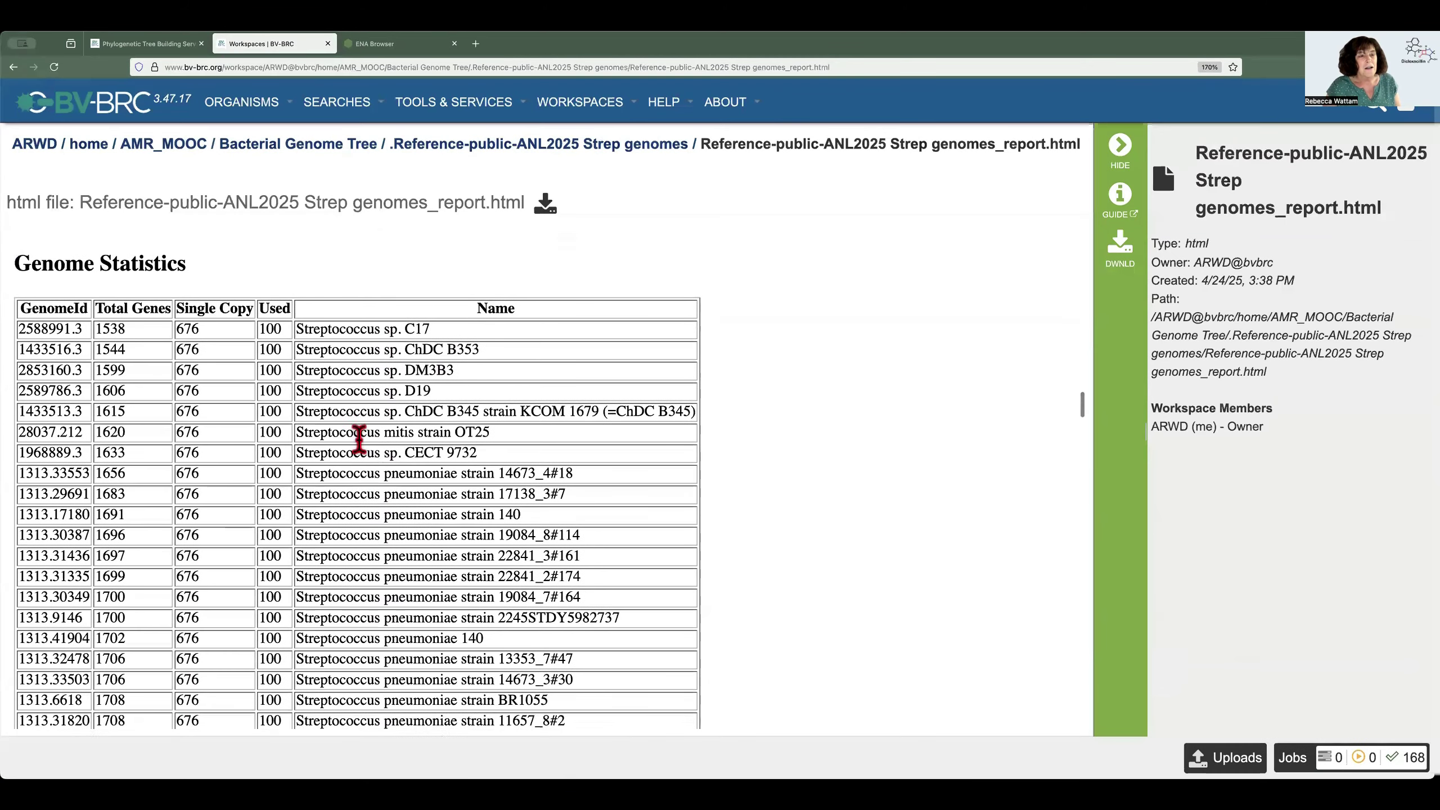
pyautogui.press('Escape')
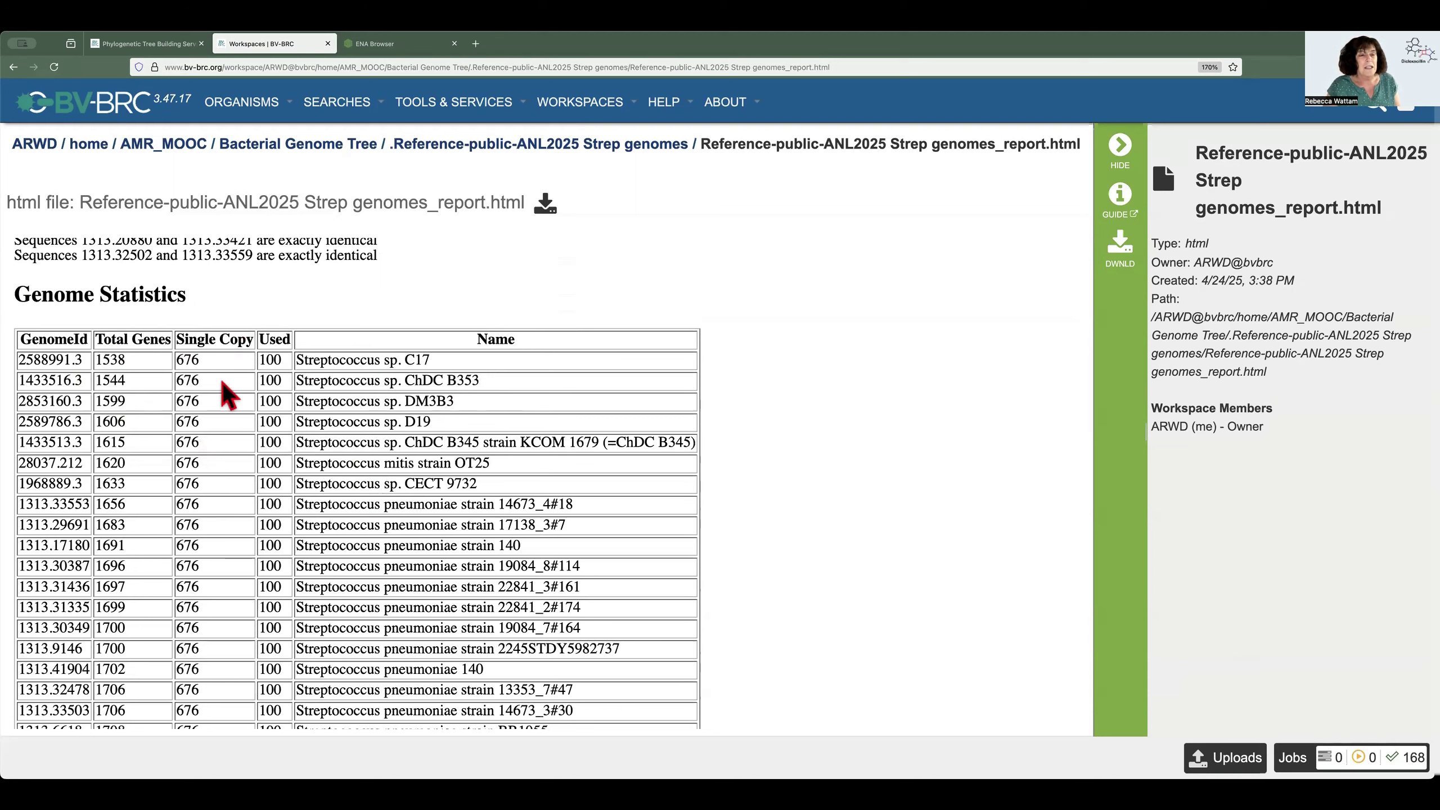
pyautogui.scroll(-2, 399, 502)
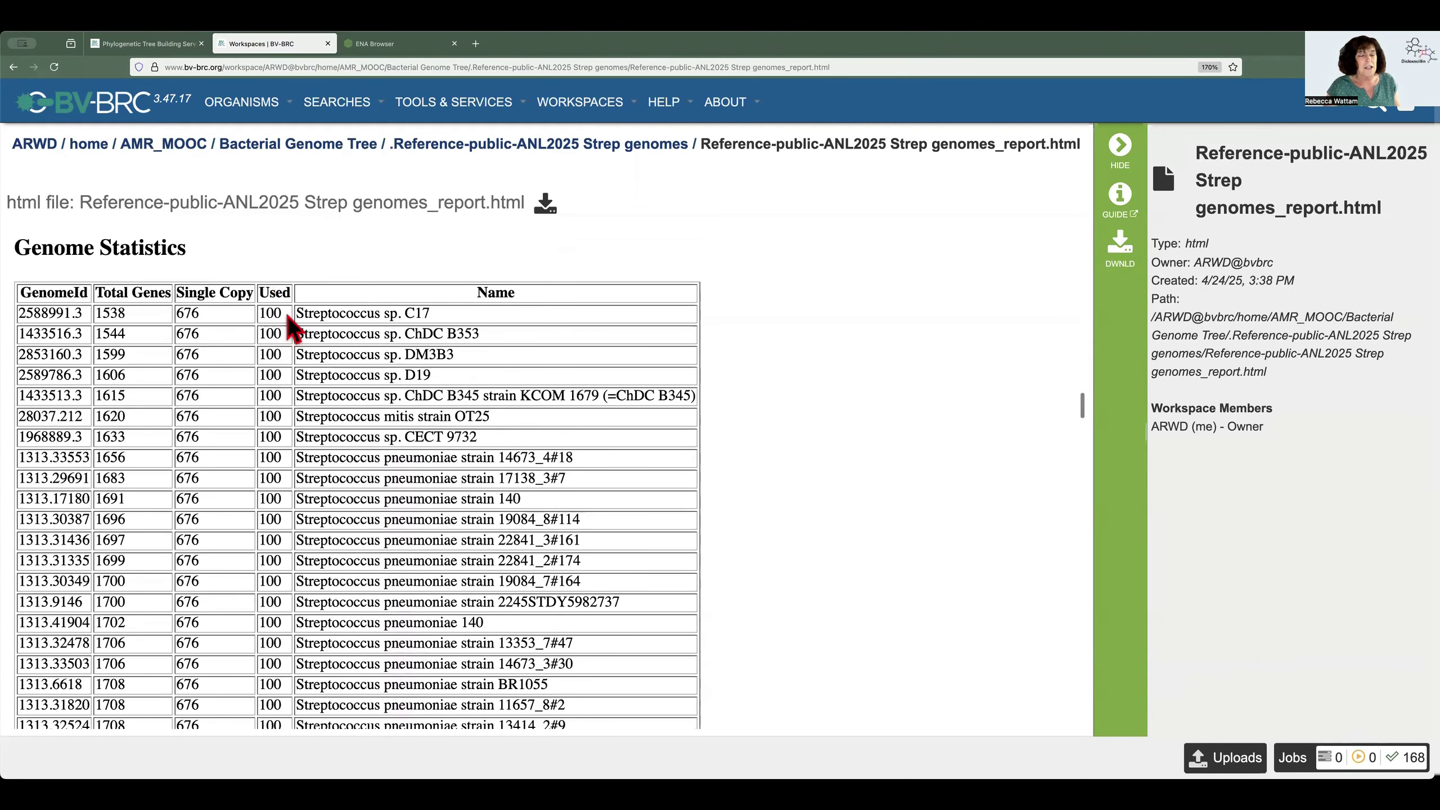
pyautogui.scroll(-5, 385, 449)
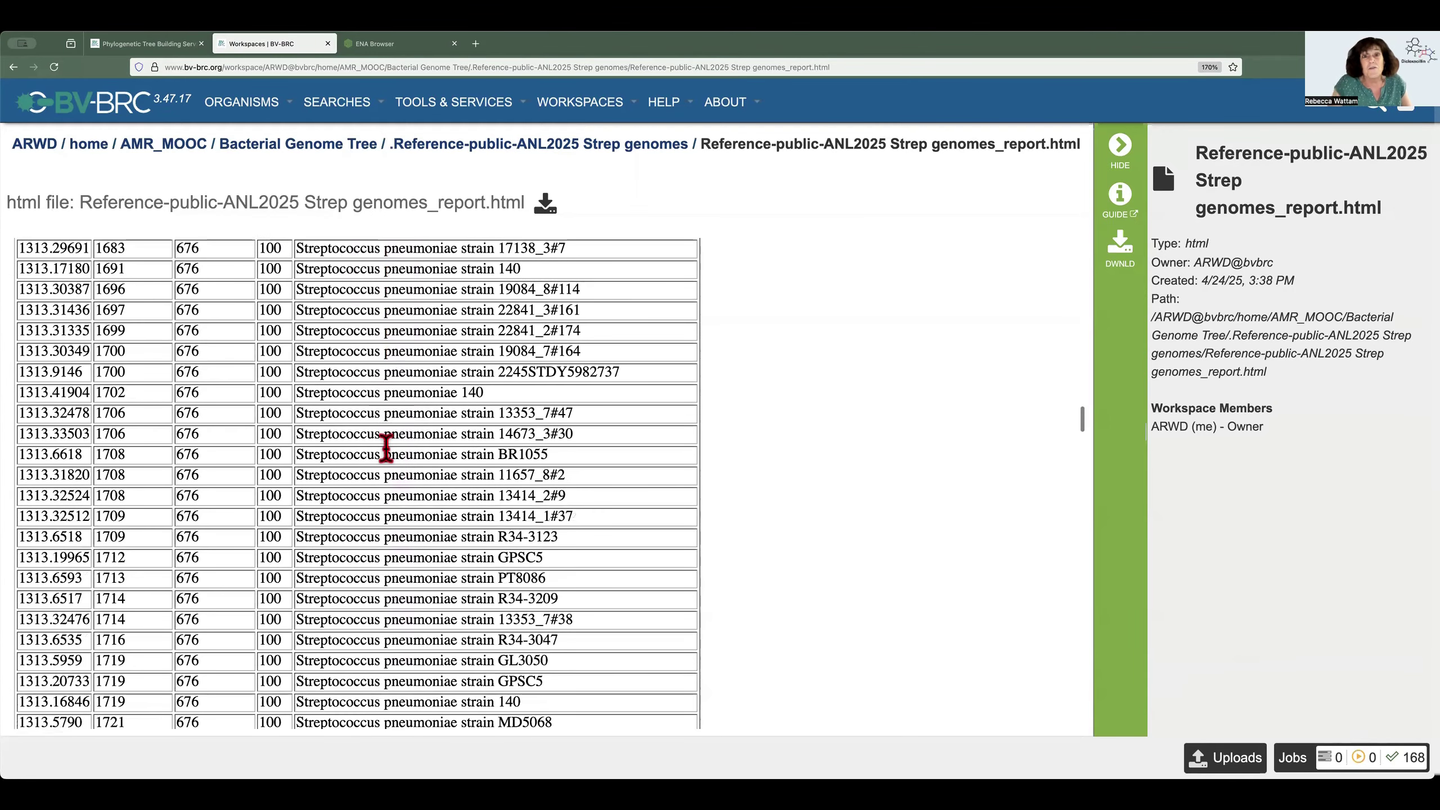
pyautogui.scroll(-4, 385, 449)
pyautogui.scroll(-4, 386, 448)
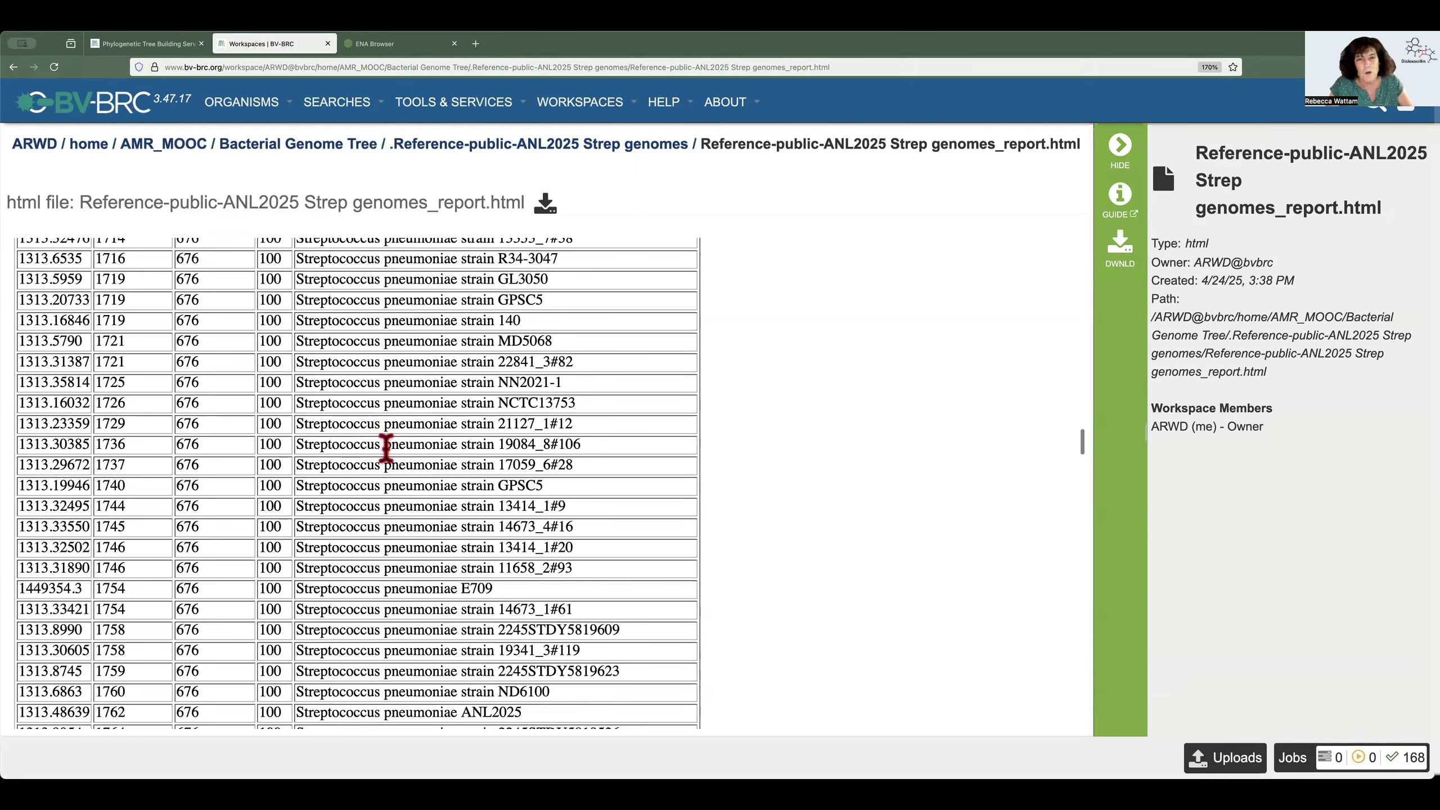
pyautogui.scroll(-4, 385, 448)
pyautogui.scroll(-12, 385, 448)
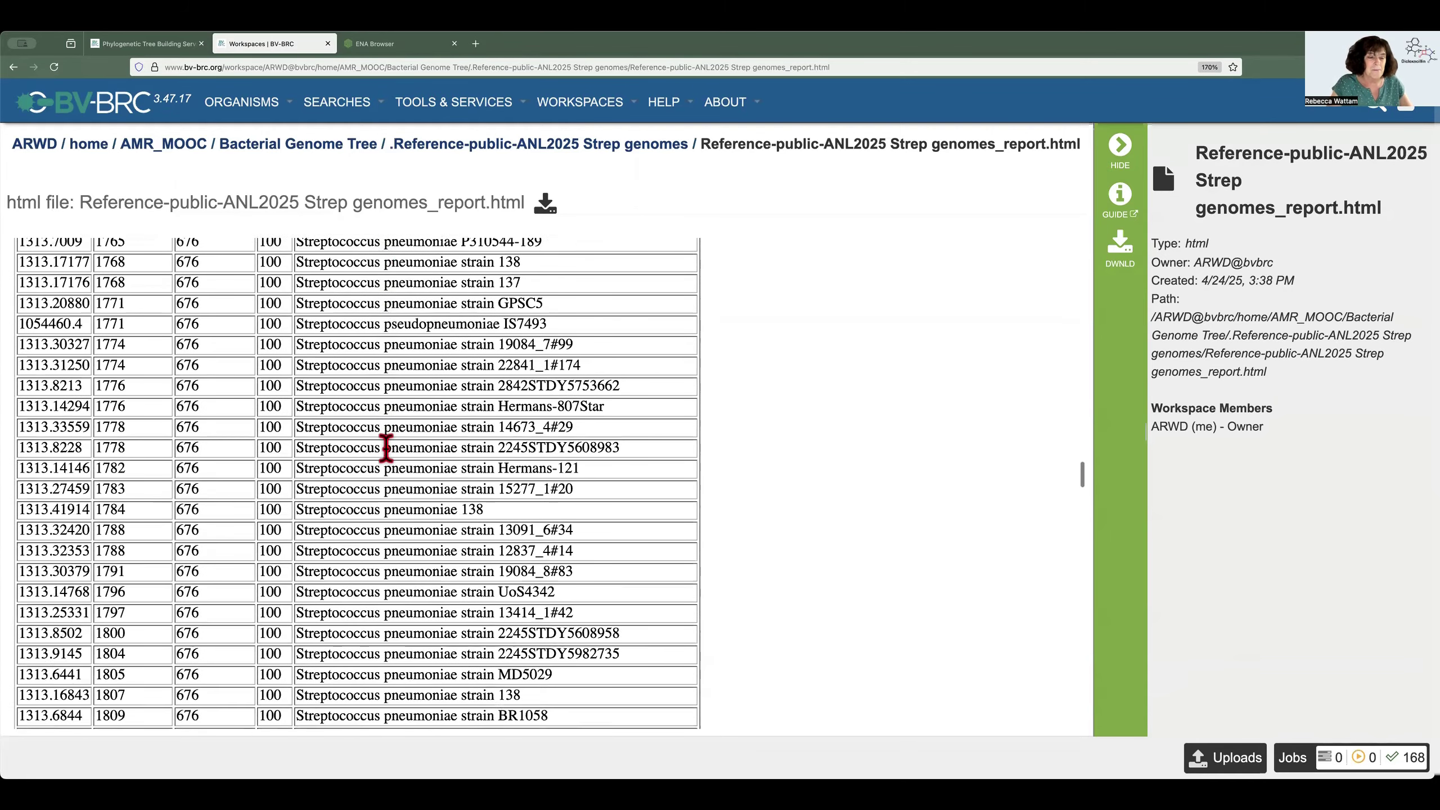
pyautogui.scroll(-15, 385, 449)
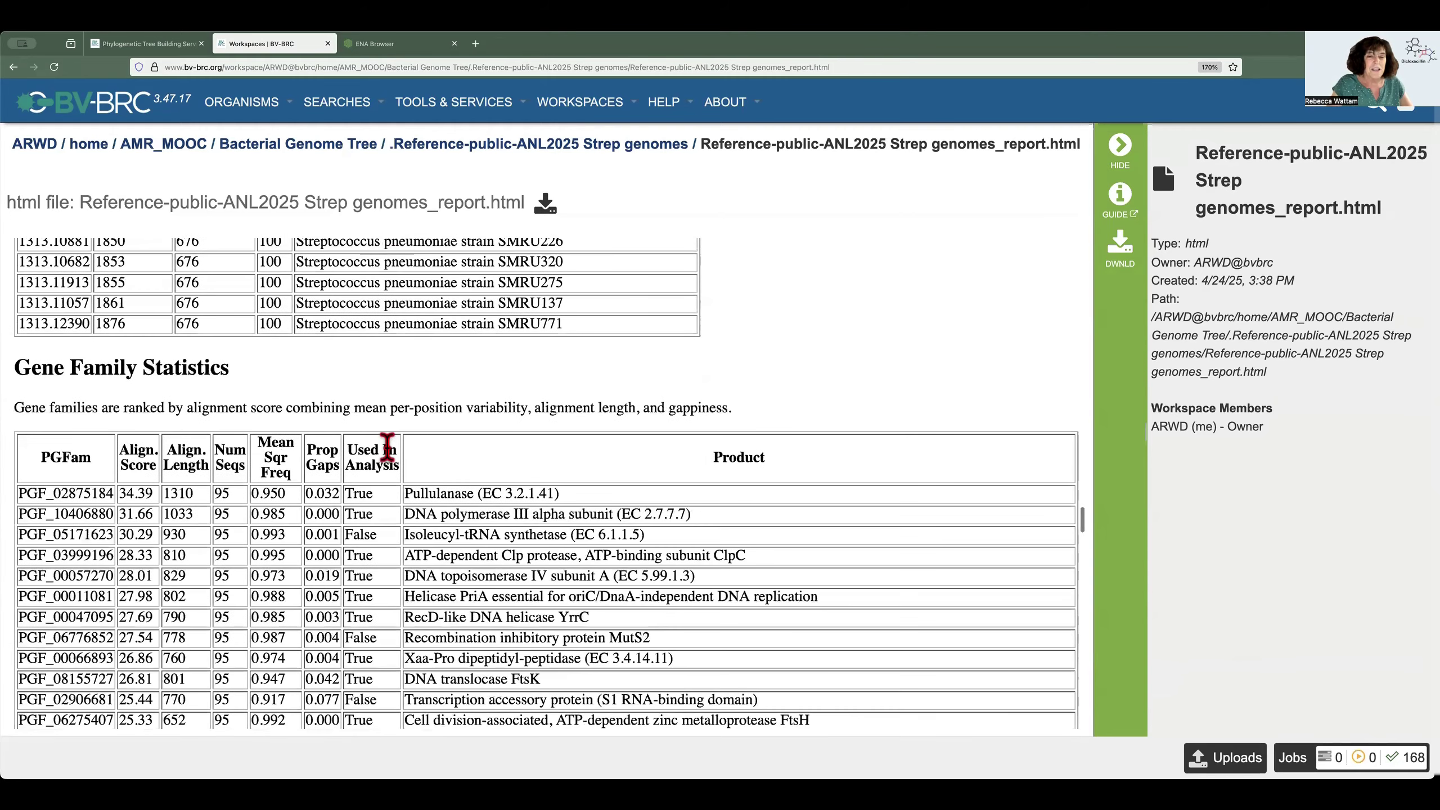
# - Examine the top-ranked families in the Gene Family Statistics table, including alignment scores, lengths, gaps, analysis use and products
pyautogui.scroll(-1, 391, 462)
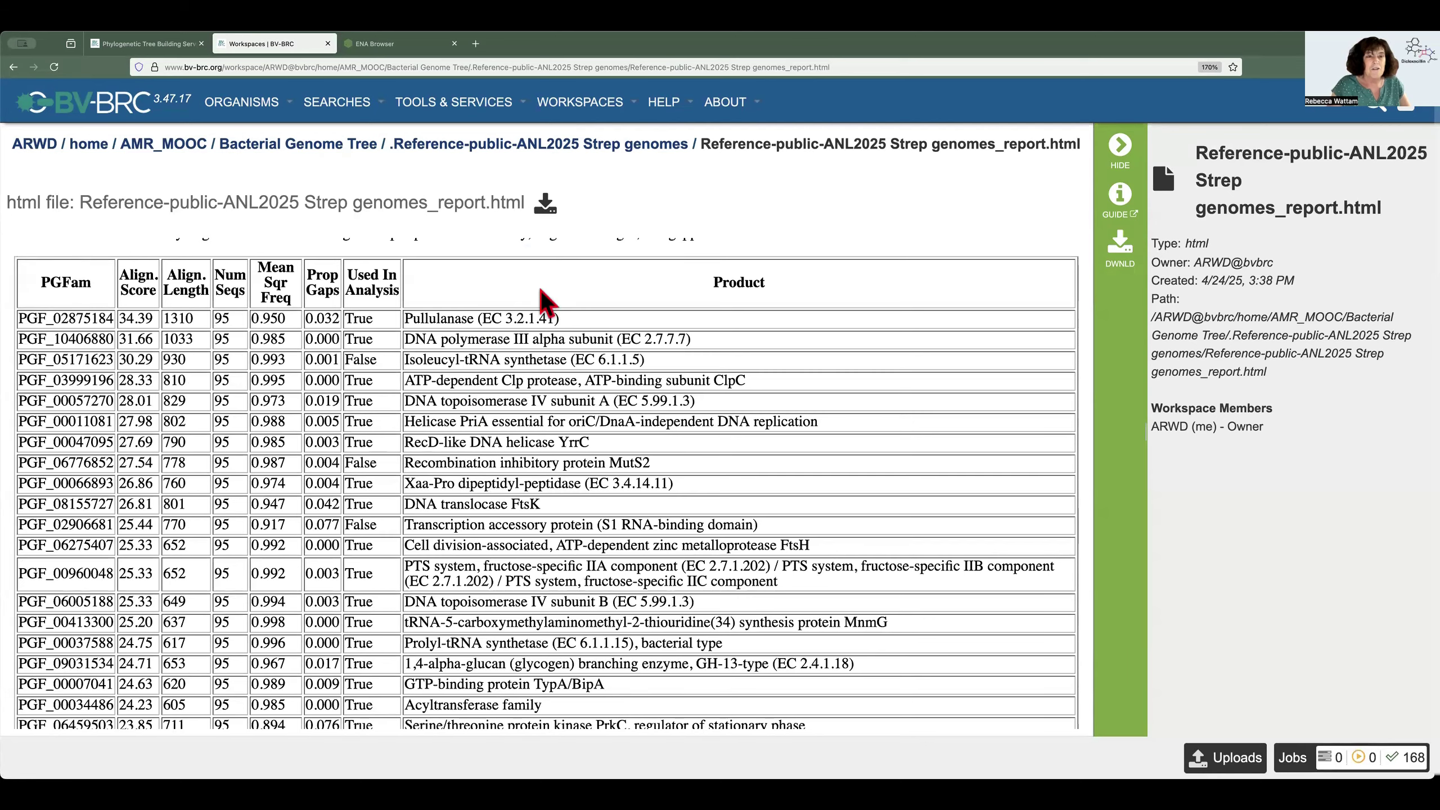
pyautogui.scroll(-8, 460, 479)
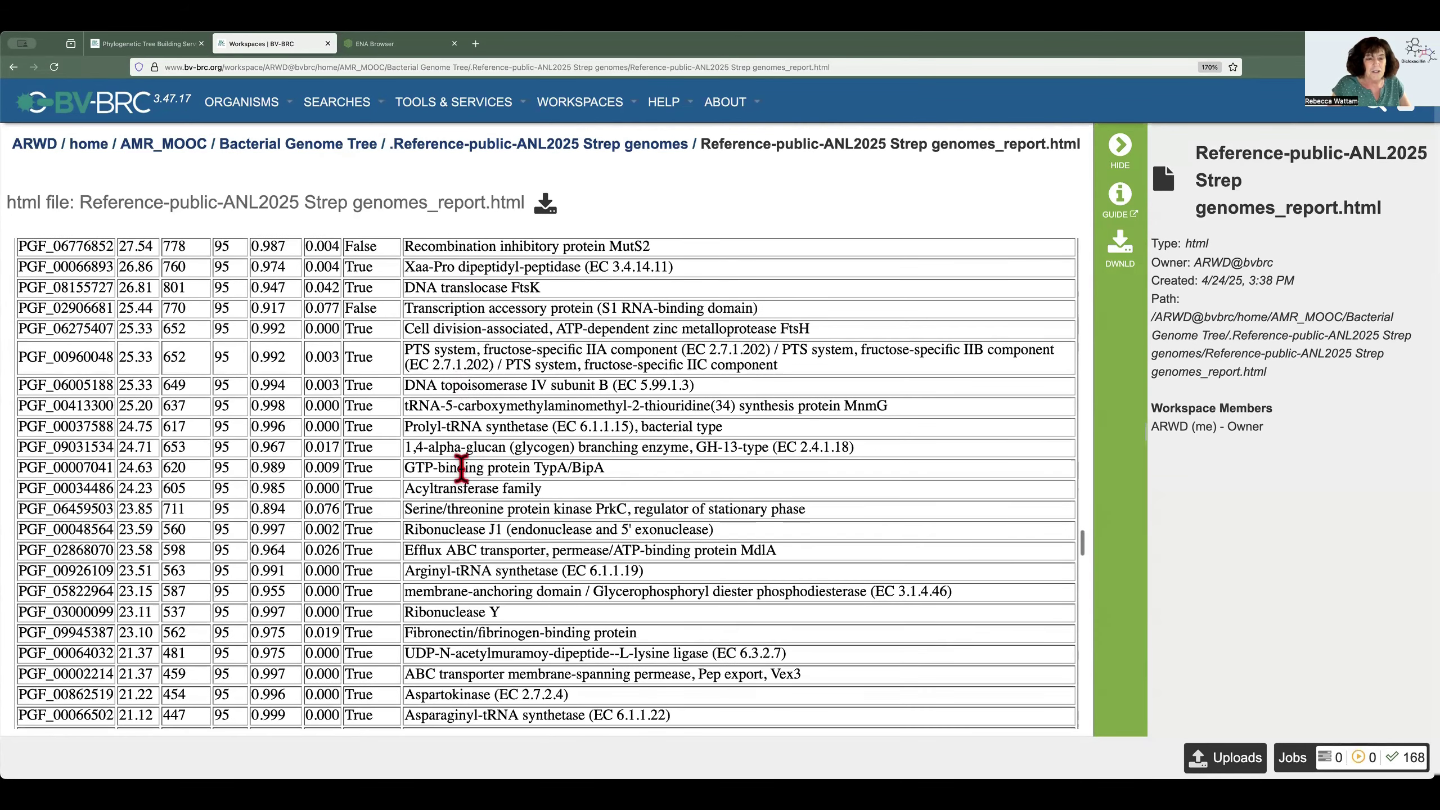
pyautogui.scroll(-5, 461, 468)
pyautogui.scroll(-11, 460, 469)
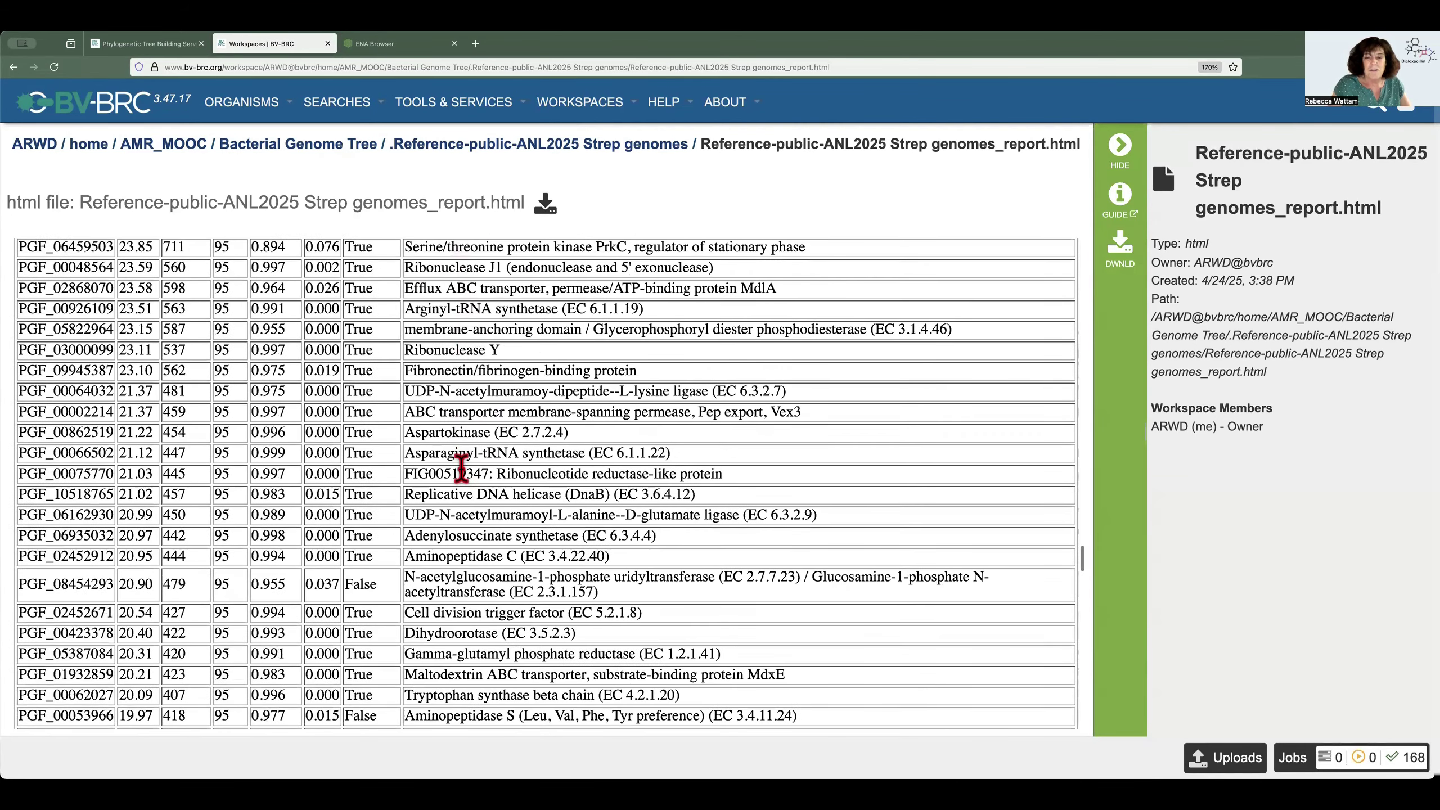
pyautogui.scroll(20, 460, 470)
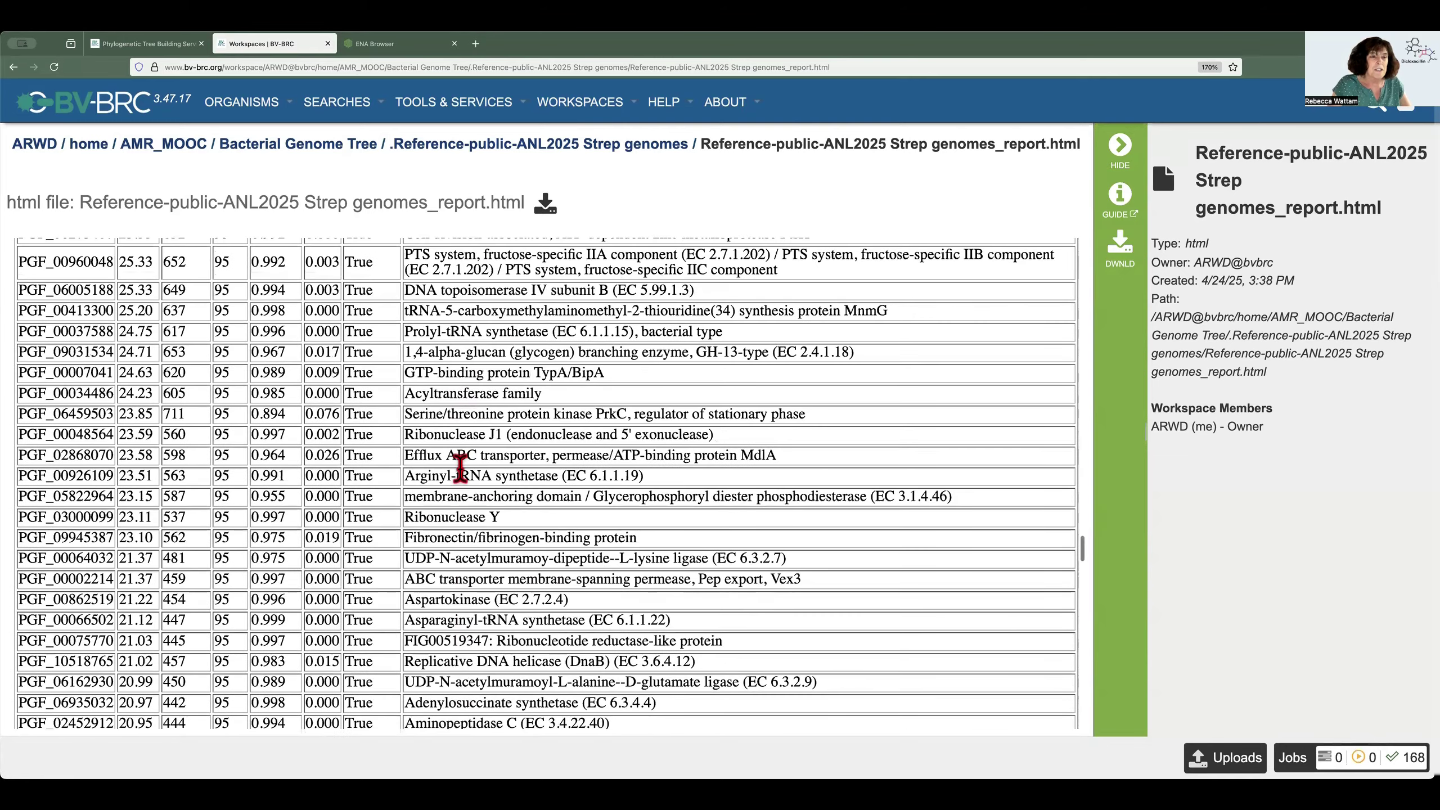
pyautogui.scroll(4, 461, 468)
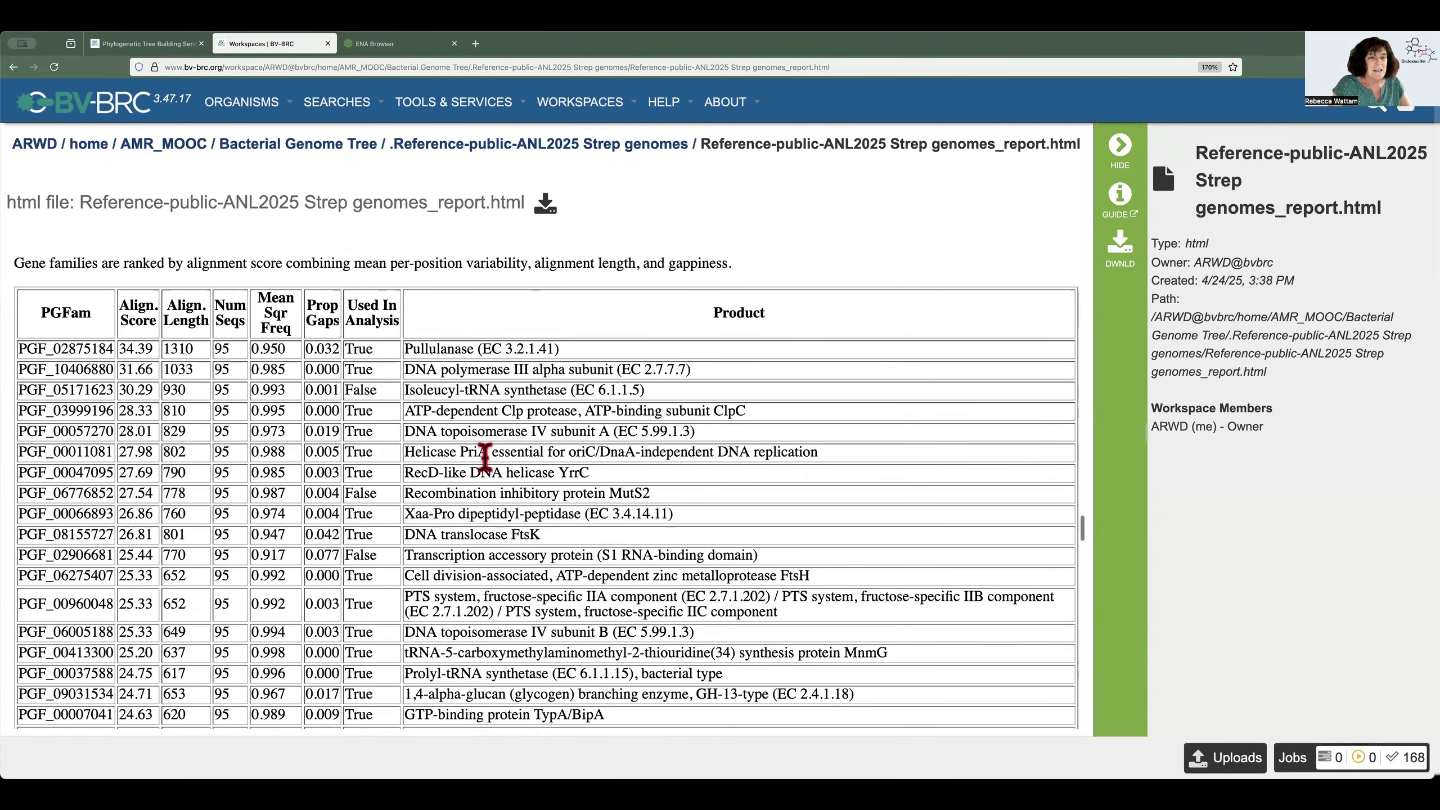
# - Follow the Used In Analysis and Prop Gaps columns down to the lowest-scoring gene families at the end of the table
pyautogui.scroll(-1, 480, 454)
pyautogui.scroll(-14, 317, 451)
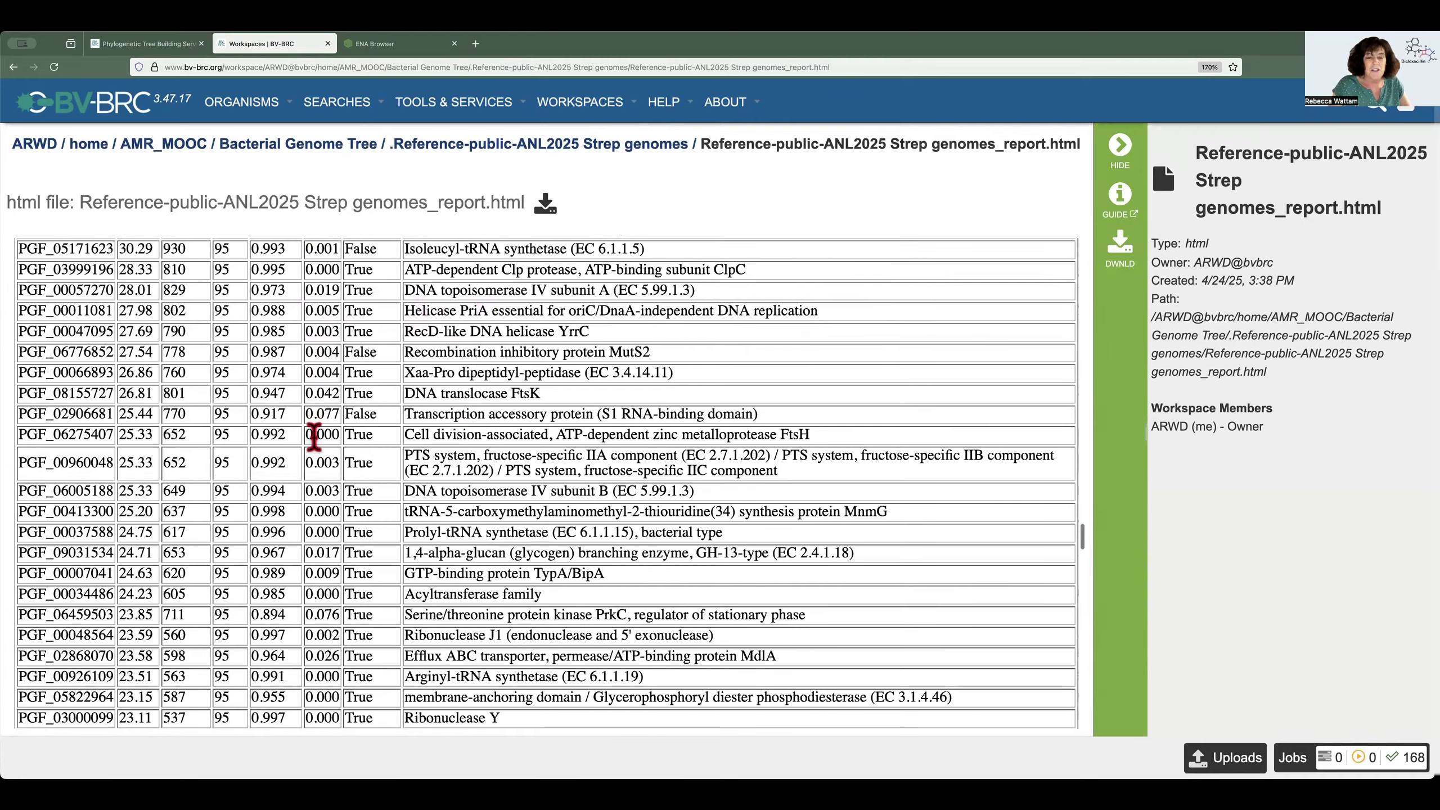
pyautogui.scroll(-20, 313, 436)
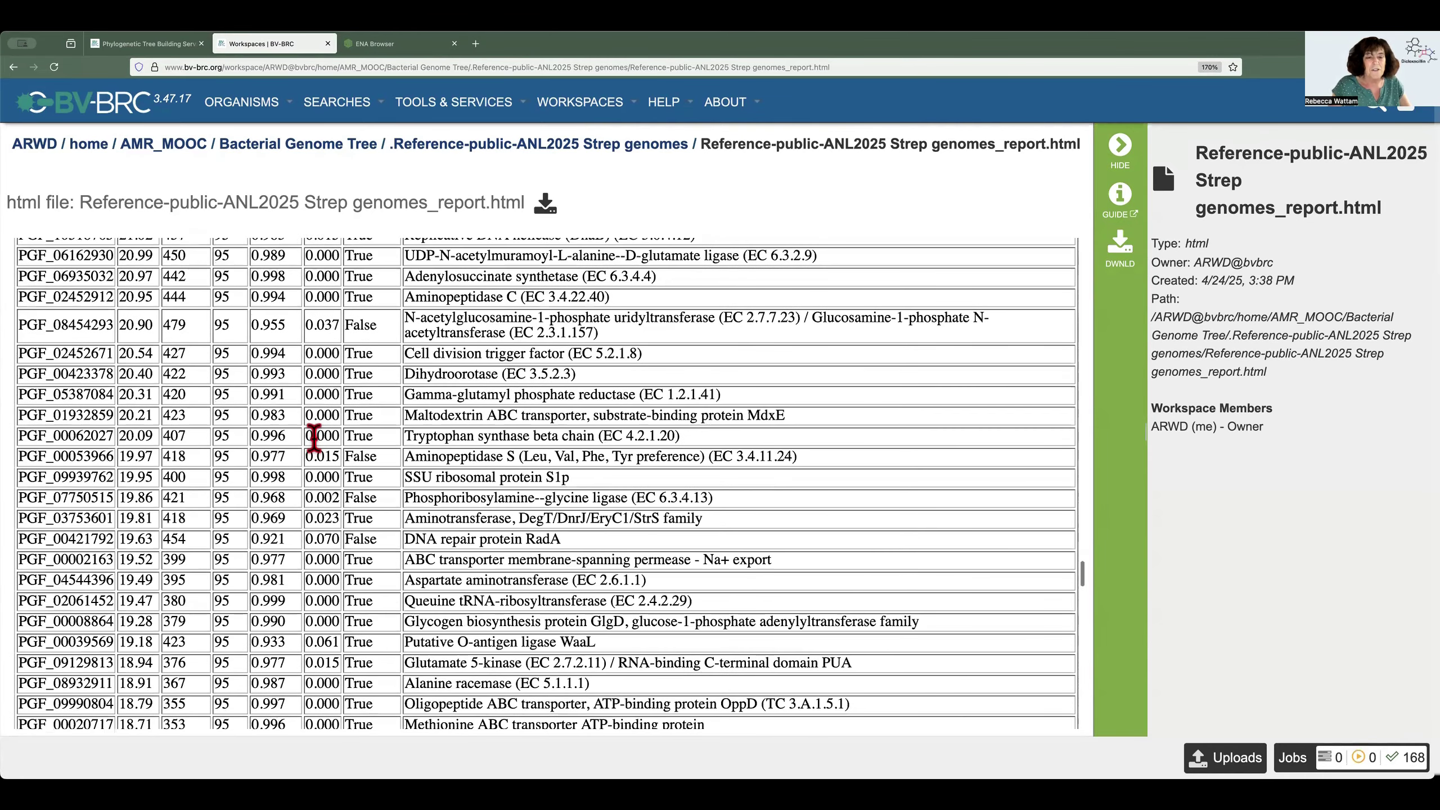
pyautogui.scroll(-20, 314, 440)
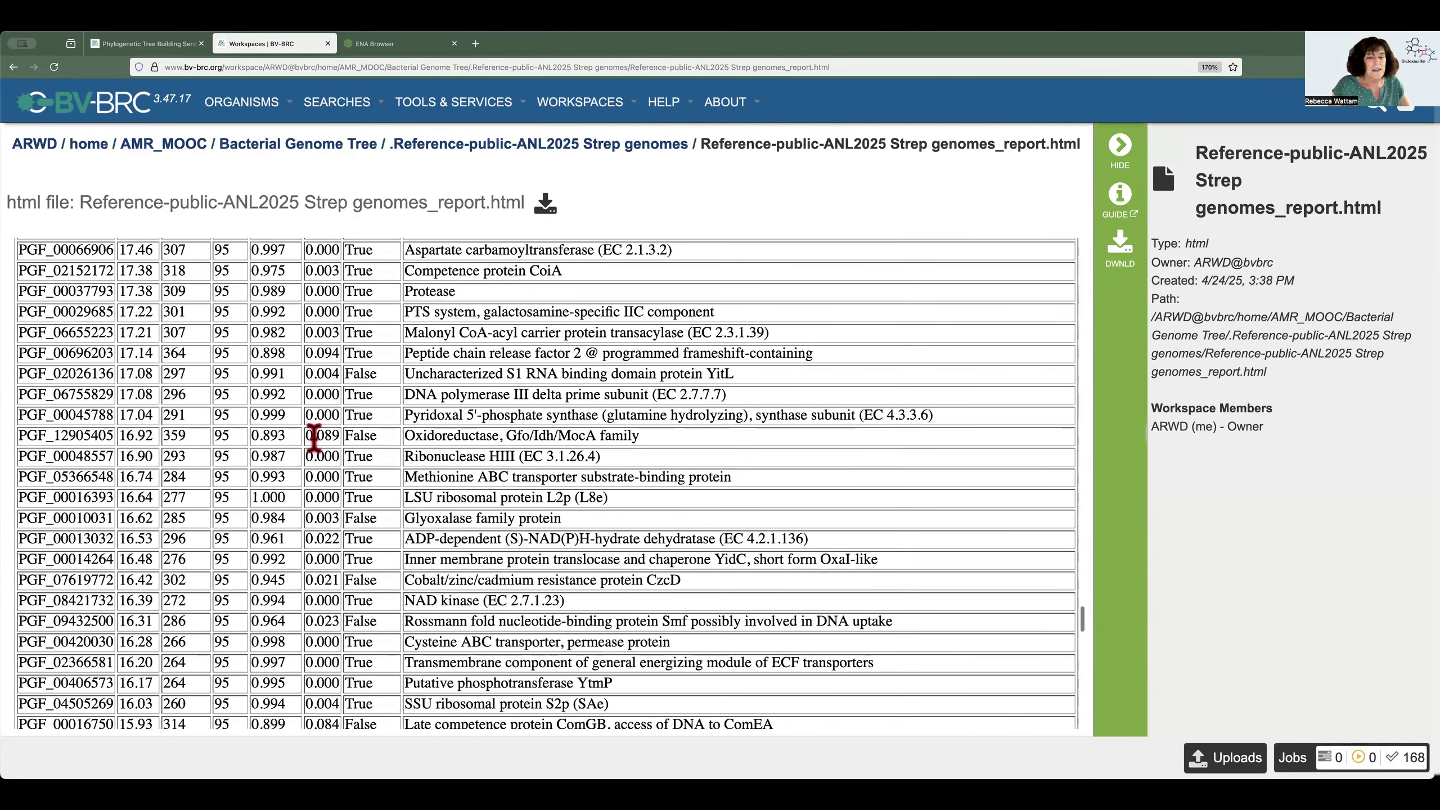
pyautogui.scroll(-12, 314, 437)
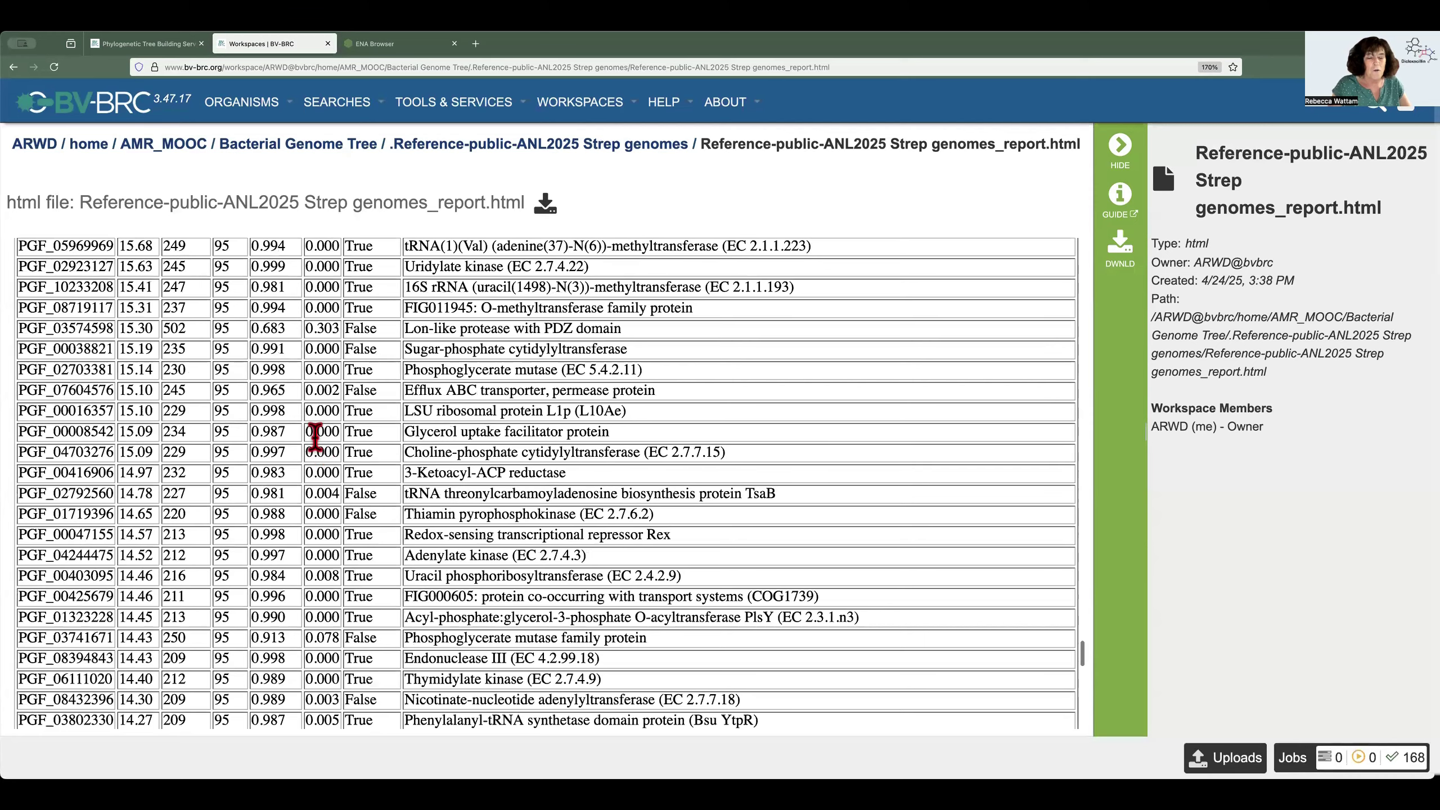
pyautogui.scroll(-14, 314, 437)
pyautogui.scroll(-20, 315, 441)
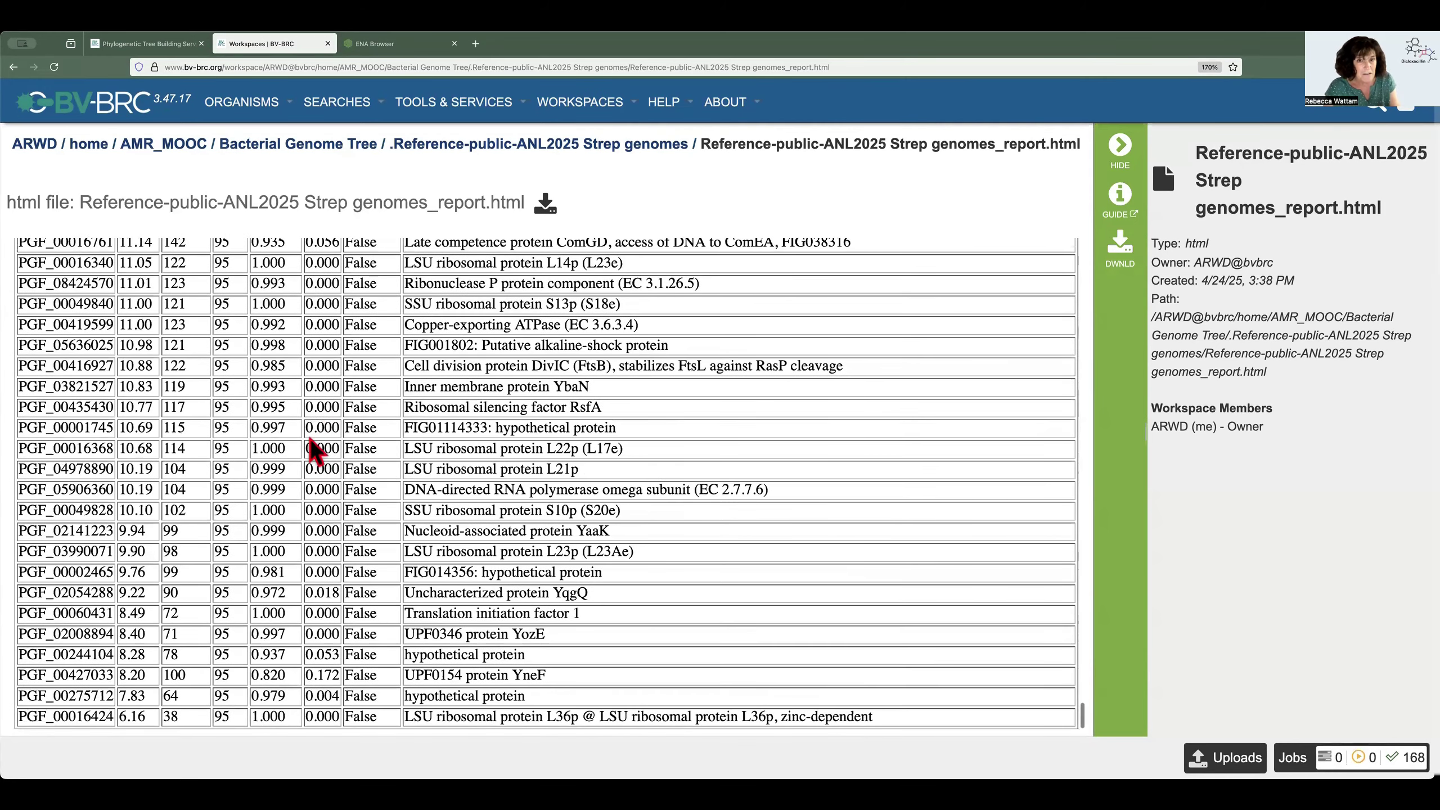
# - Look back over the gene families from the lowest to the highest alignment score and return to the Genome Statistics rows
pyautogui.scroll(18, 315, 434)
pyautogui.scroll(1, 308, 436)
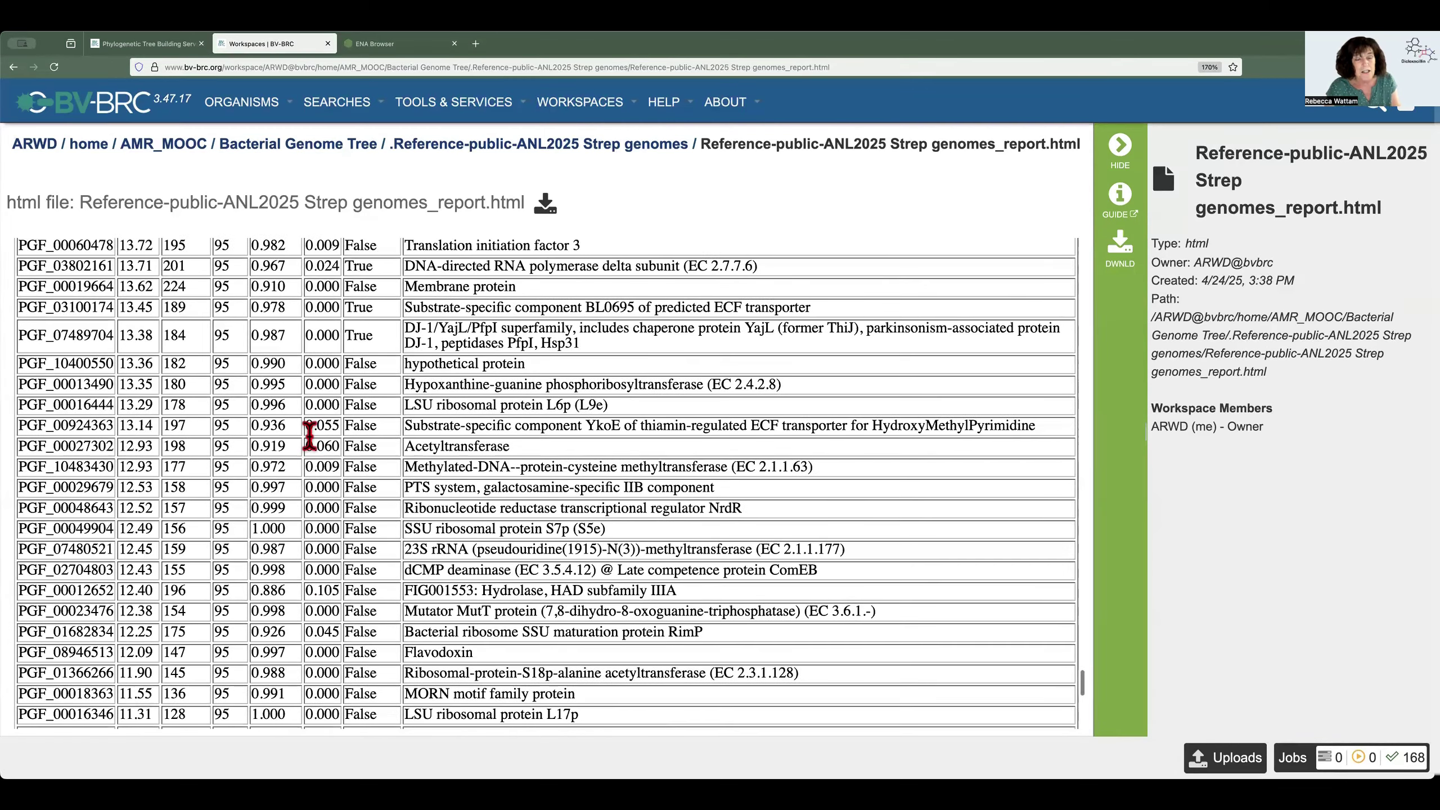
pyautogui.scroll(10, 308, 435)
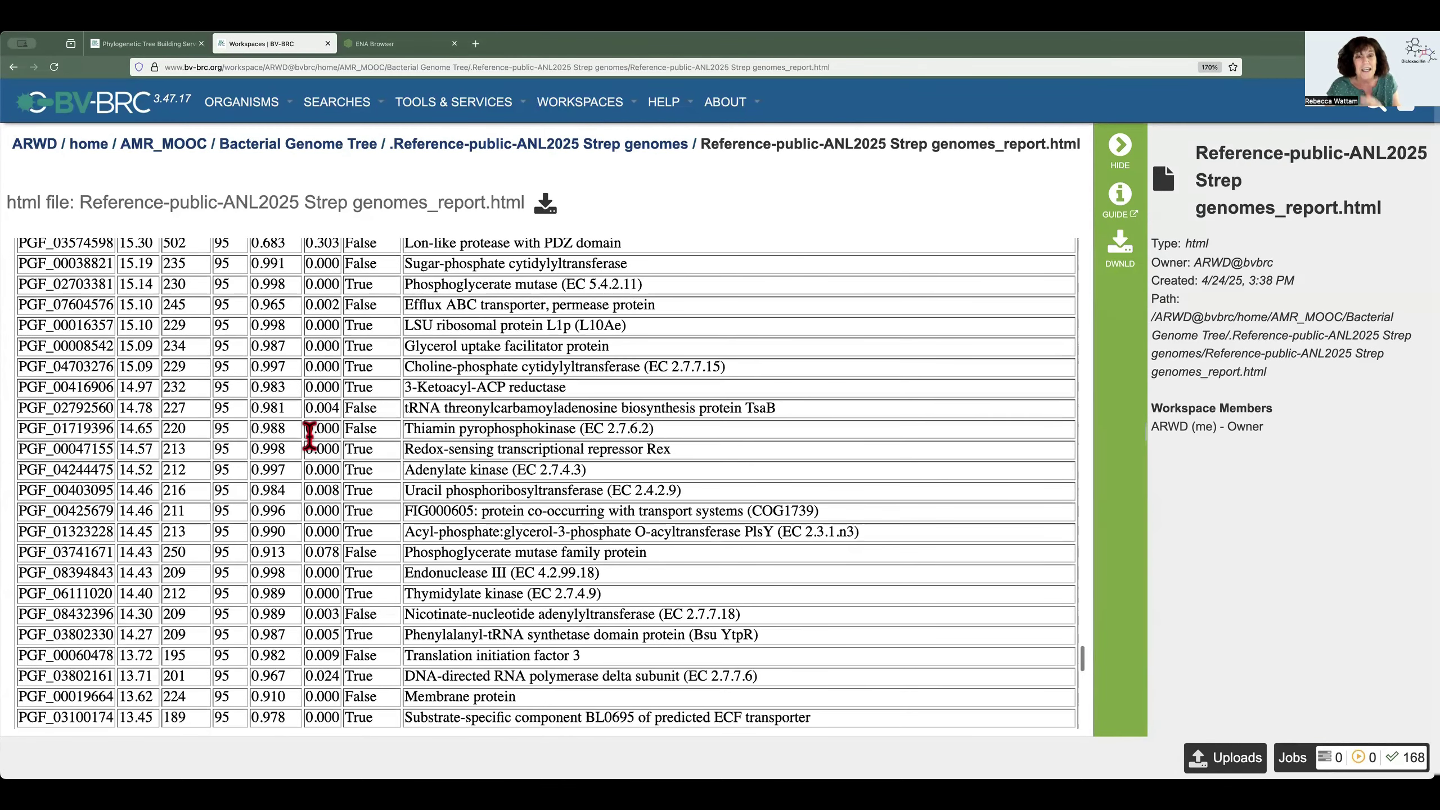
pyautogui.scroll(20, 309, 437)
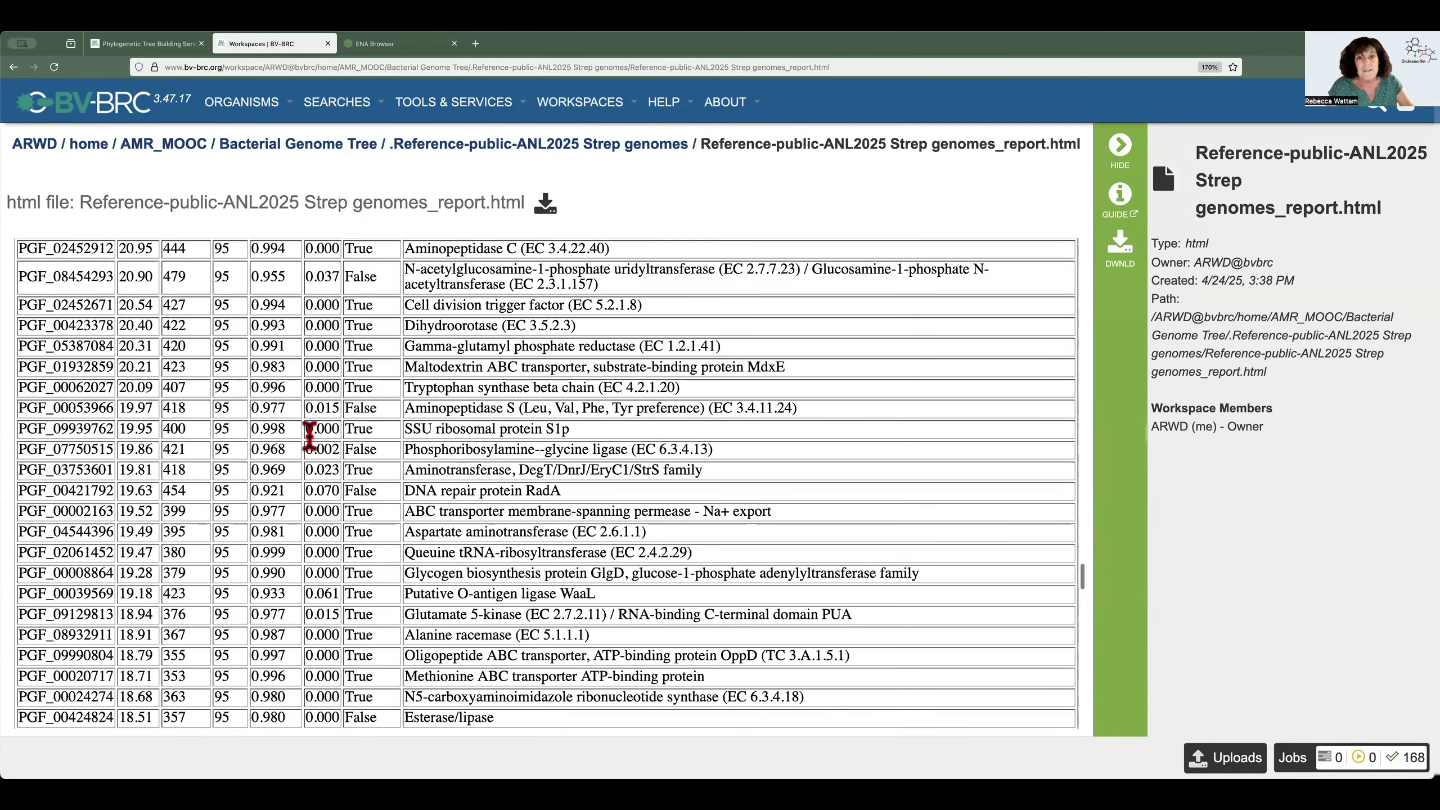
pyautogui.scroll(9, 308, 436)
pyautogui.scroll(10, 309, 435)
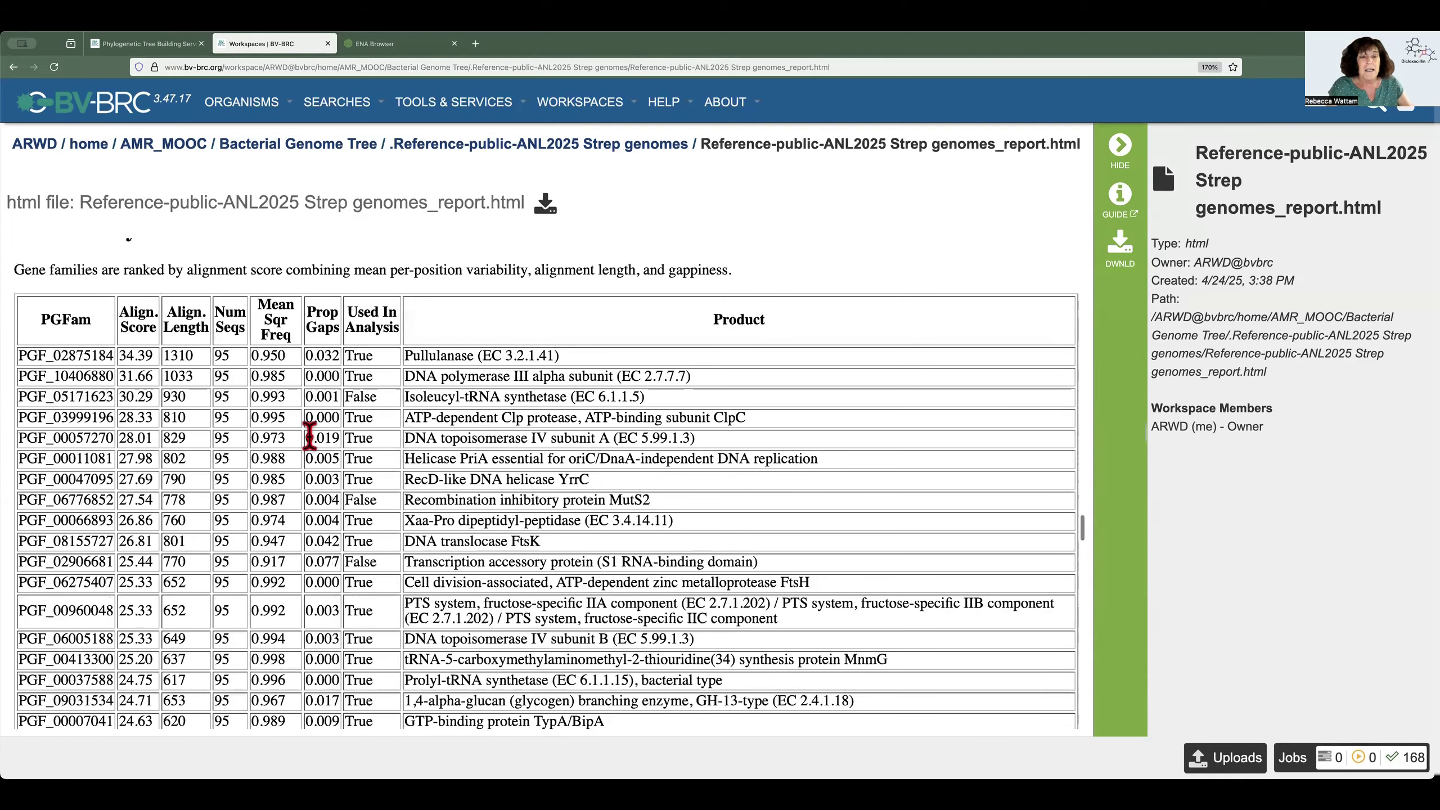
pyautogui.scroll(10, 308, 437)
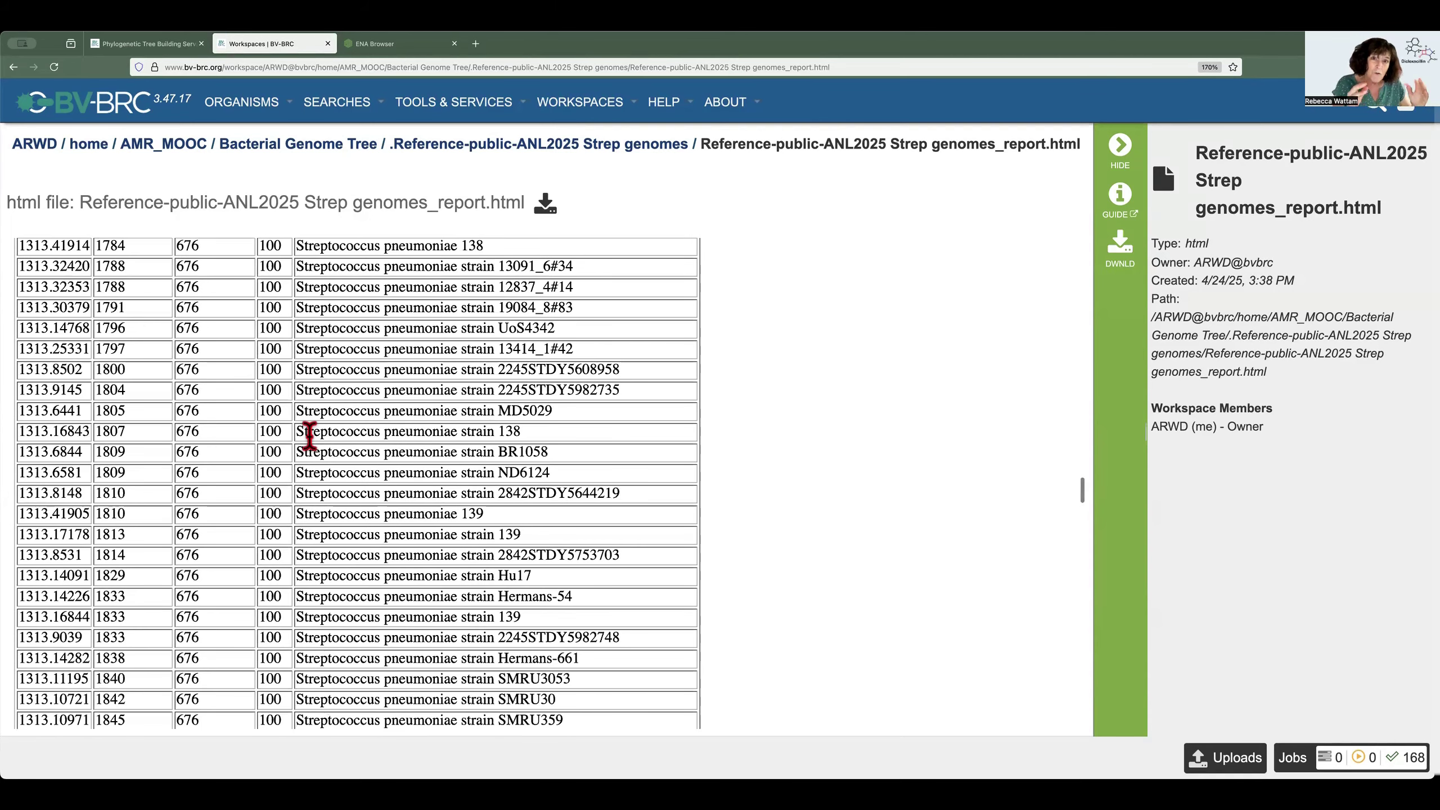